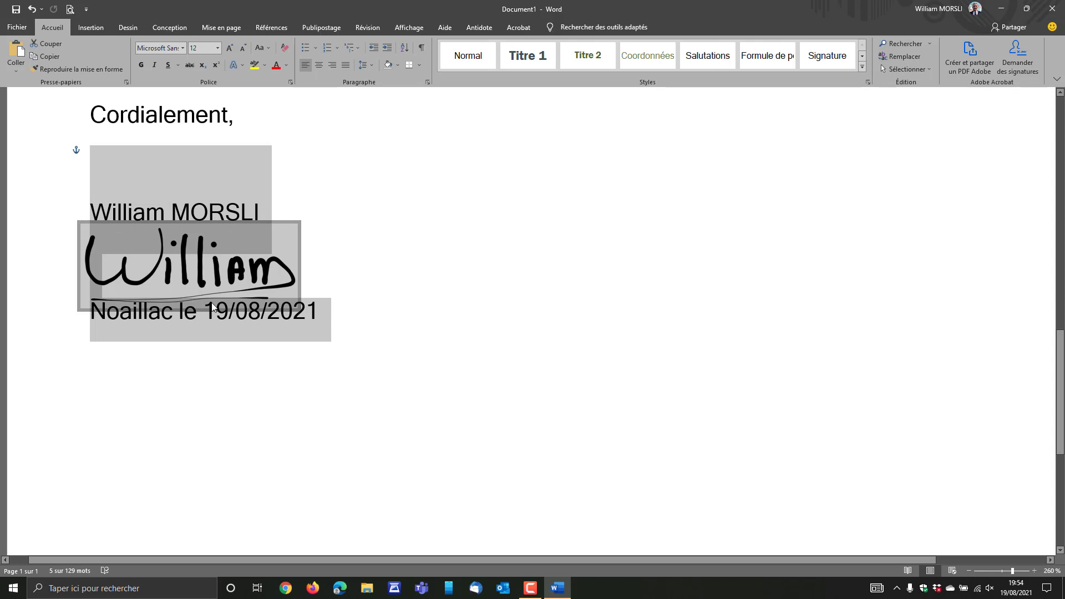
Select the name line, the handwritten signature image and the 19/08/2021 date line under 'Cordialement,'.
click(340, 193)
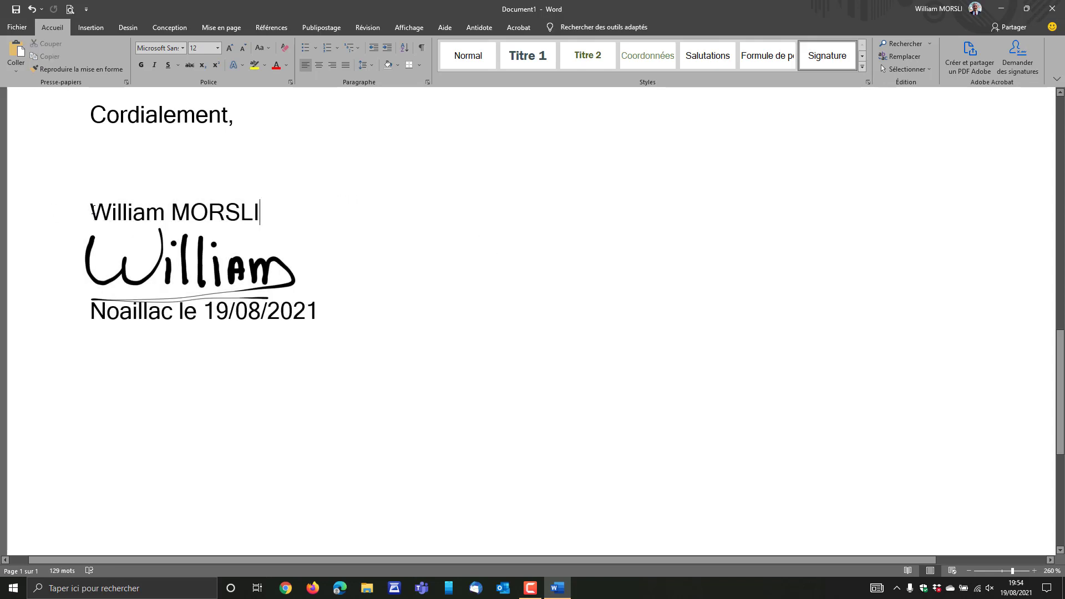
mouse_move(92, 211)
mouse_down()
mouse_move(260, 265)
mouse_move(323, 322)
mouse_move(261, 266)
mouse_up()
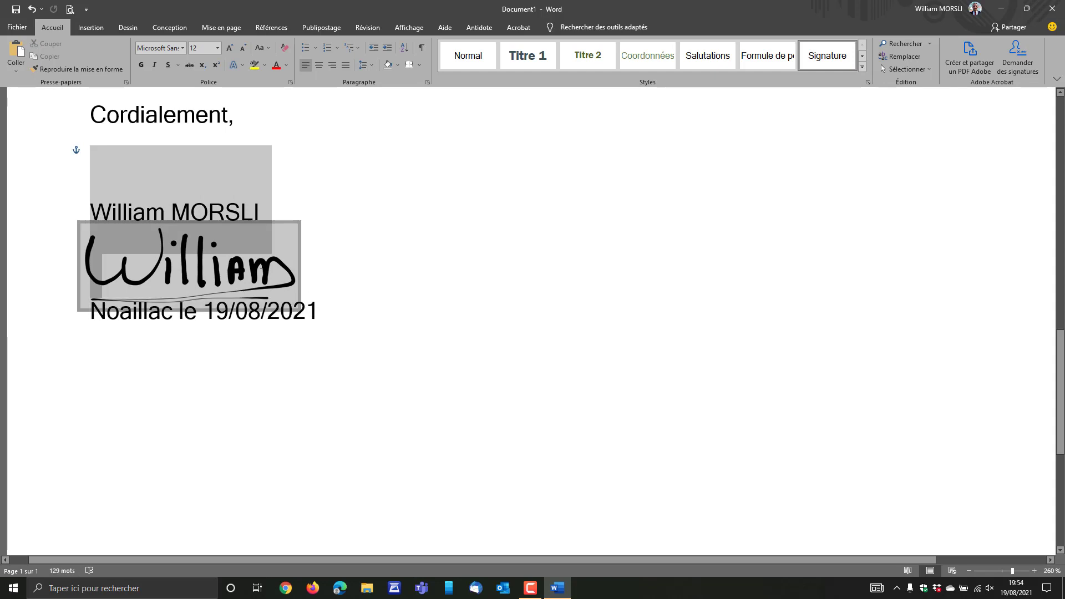
drag(202, 288, 344, 352)
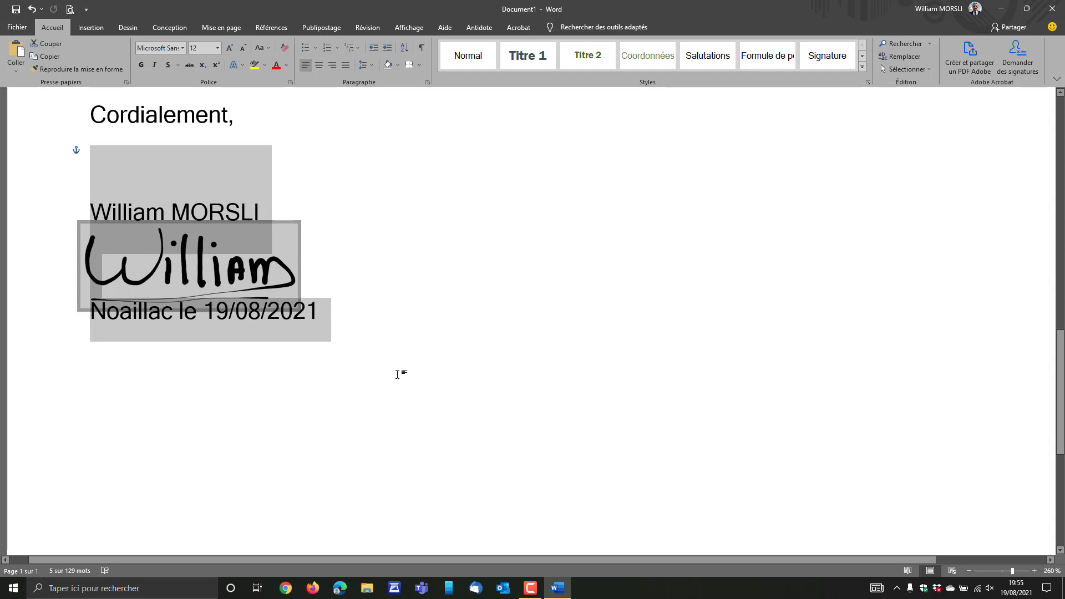
Save the selected signature block as a QuickPart building block in the Insertion automatique gallery.
click(92, 29)
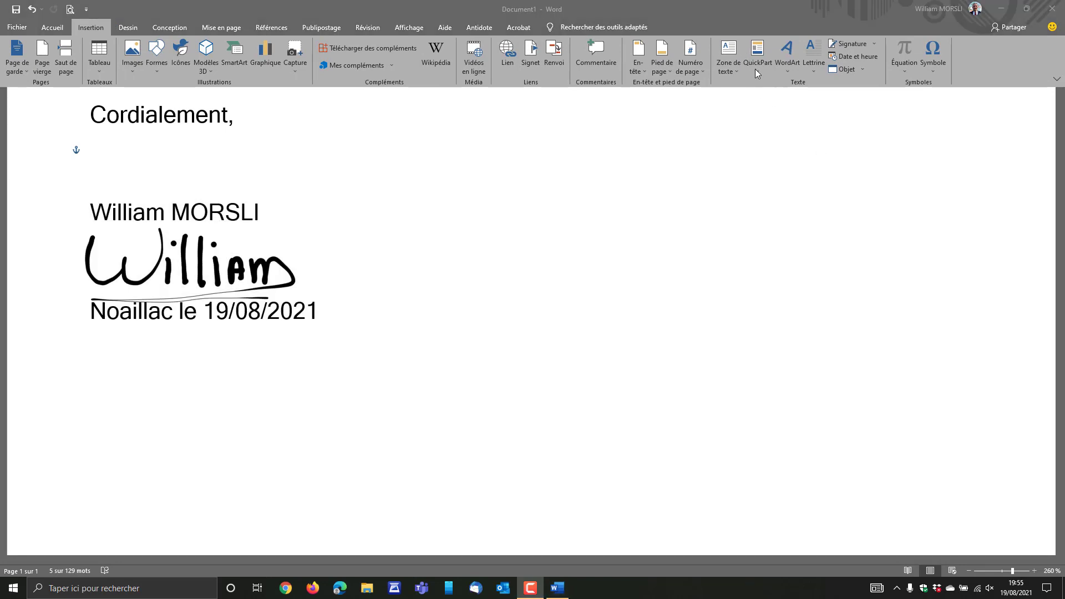
click(757, 69)
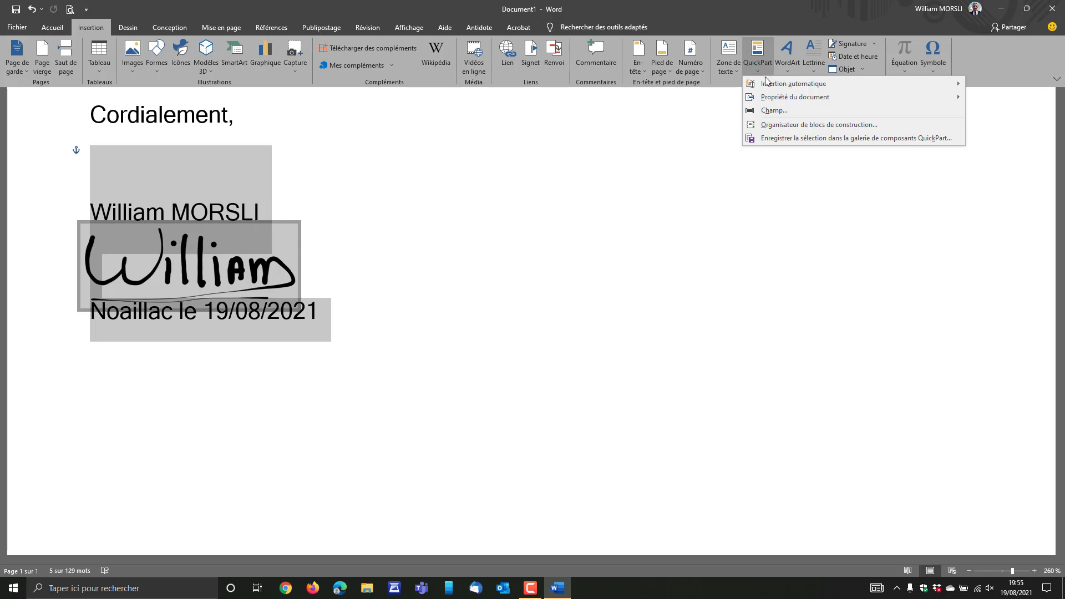
click(792, 138)
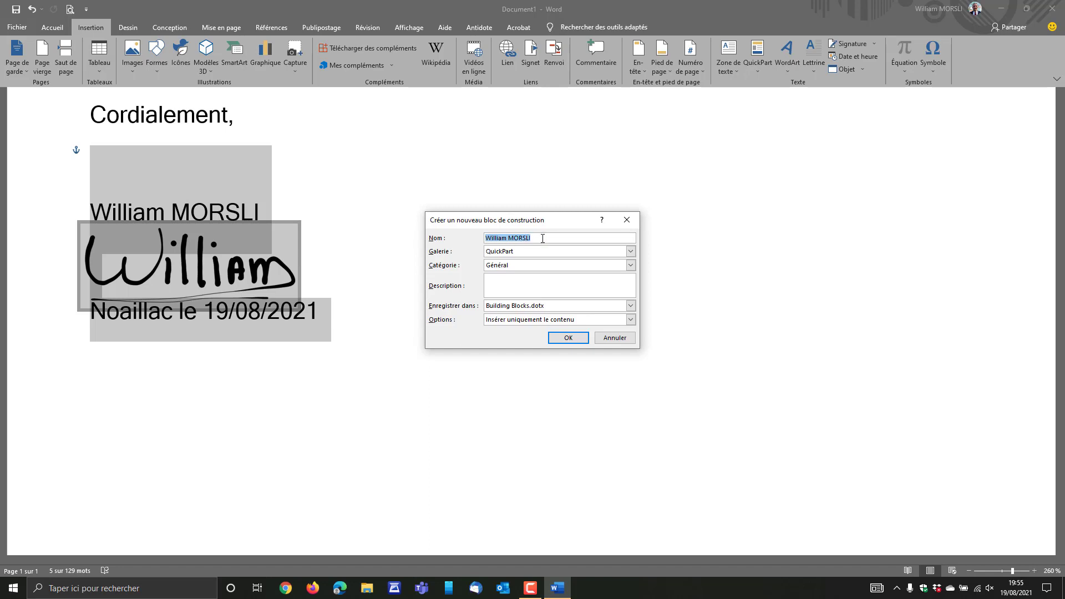
click(631, 251)
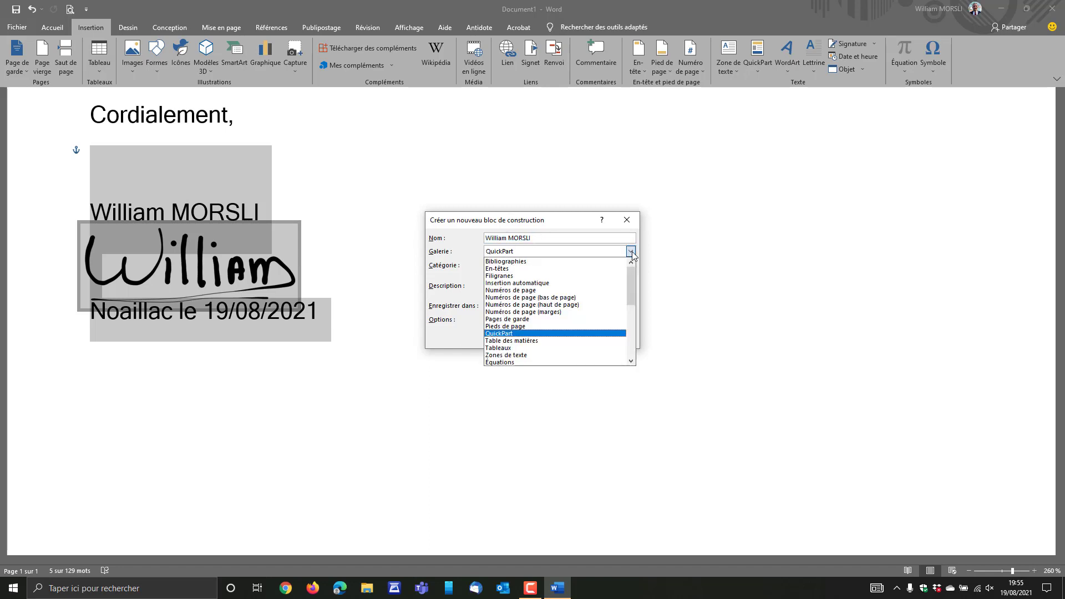
click(567, 286)
click(565, 336)
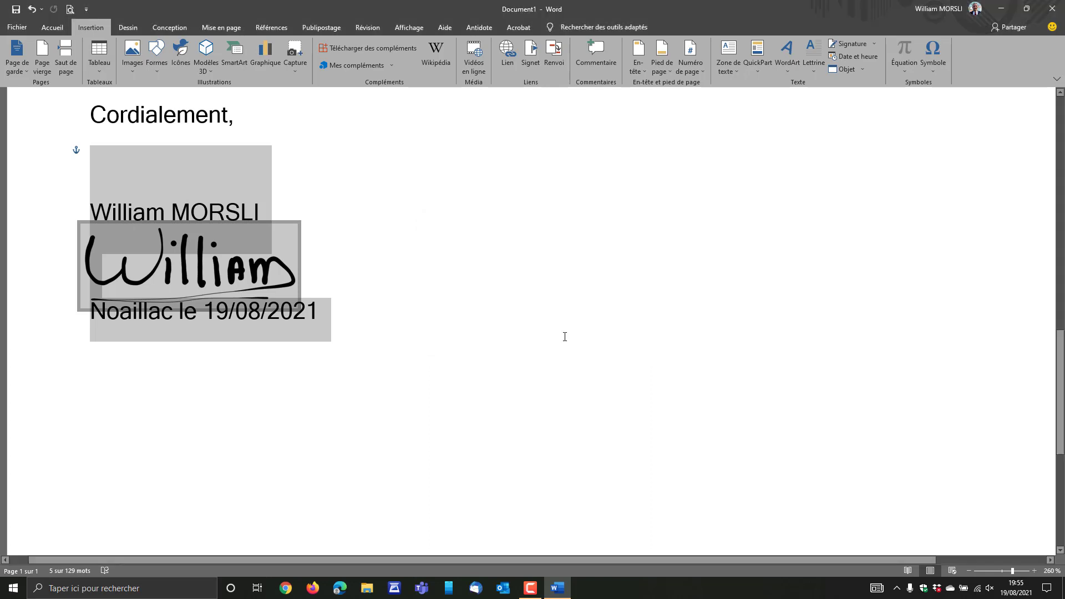
Delete the selected name, signature image and date line, leaving 'Cordialement,' as the last line.
scroll(565, 336, down, 11)
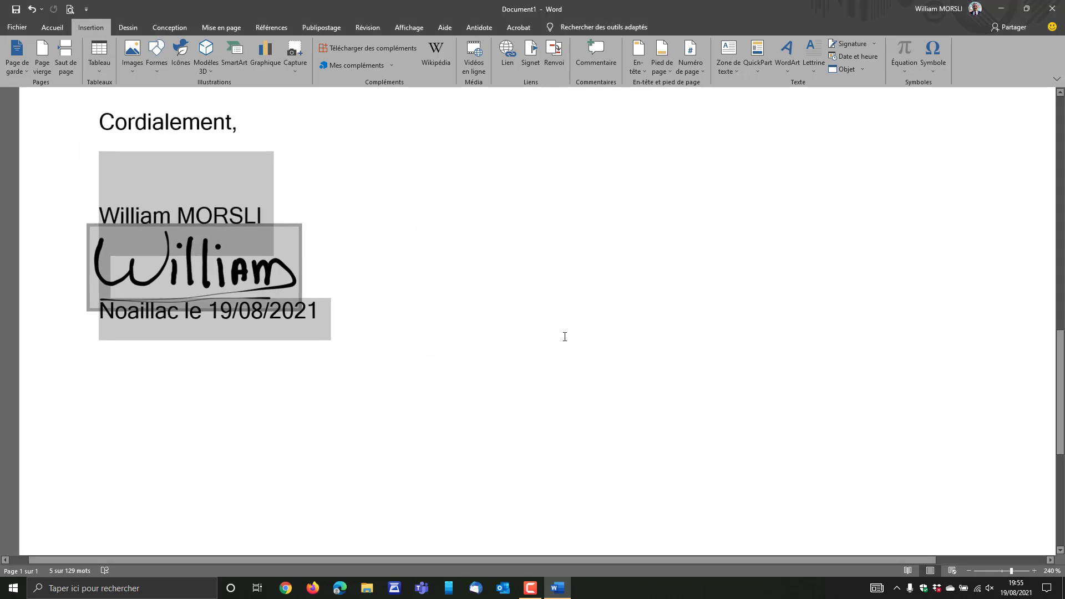
scroll(564, 336, down, 1)
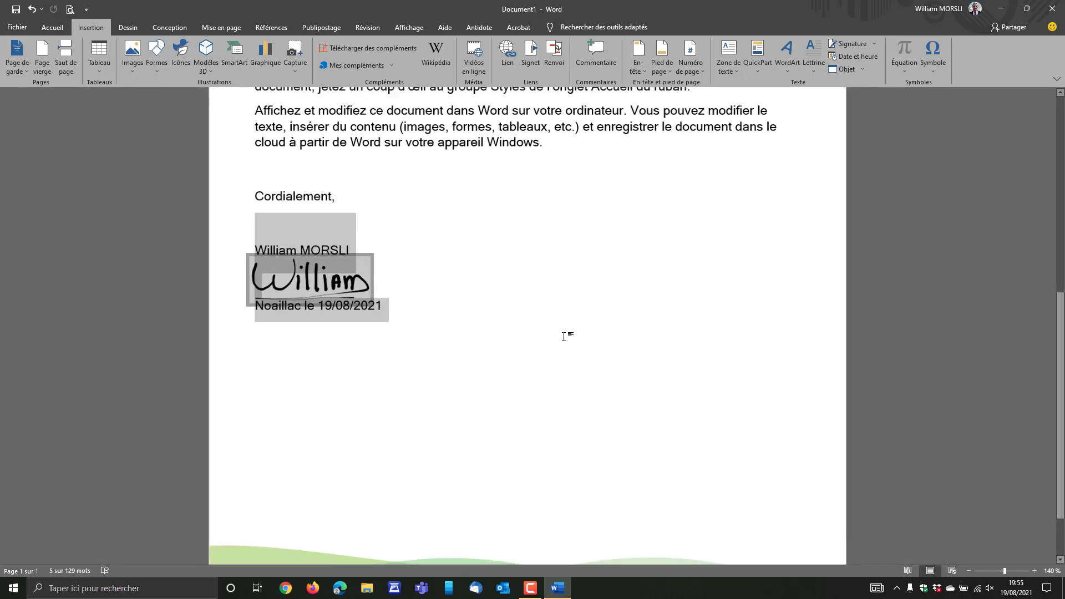
key(F10)
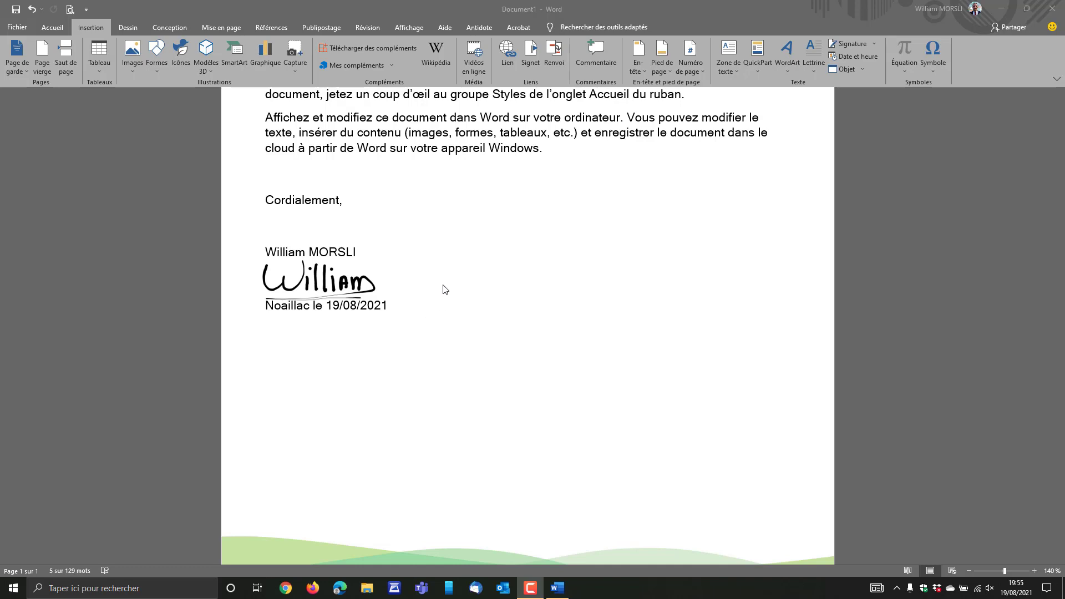
click(416, 310)
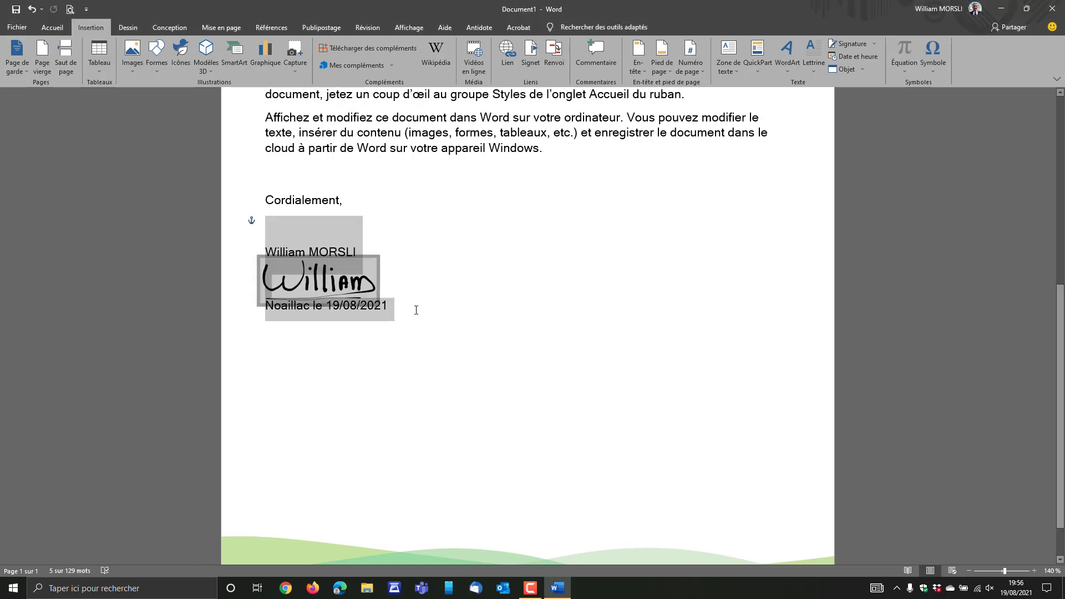
key(Delete)
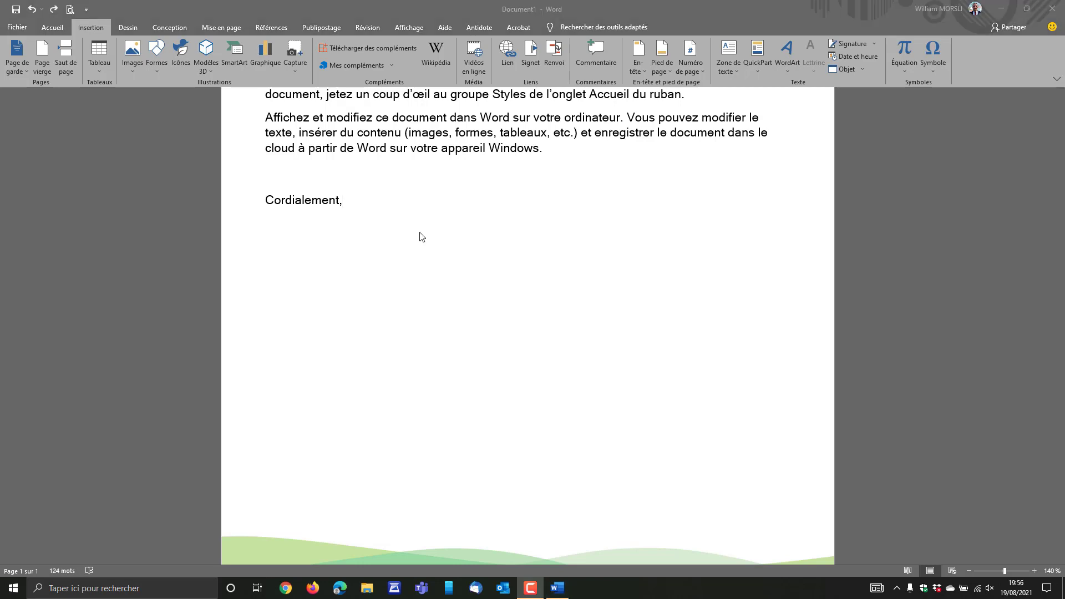
Insert the saved signature entry from Insertion automatique below 'Cordialement,'.
click(282, 225)
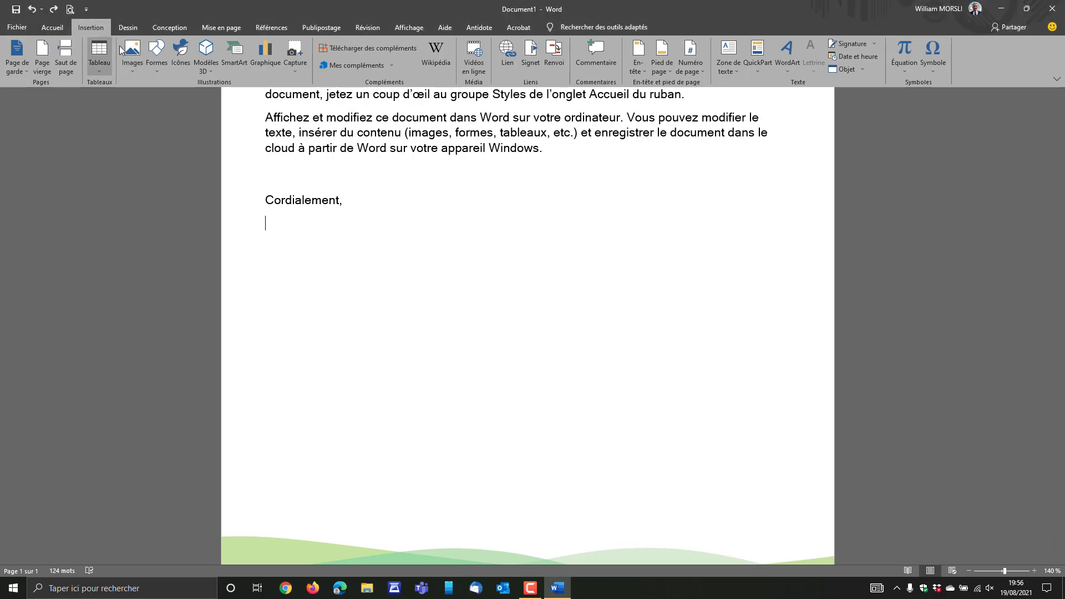
click(761, 71)
mouse_move(840, 83)
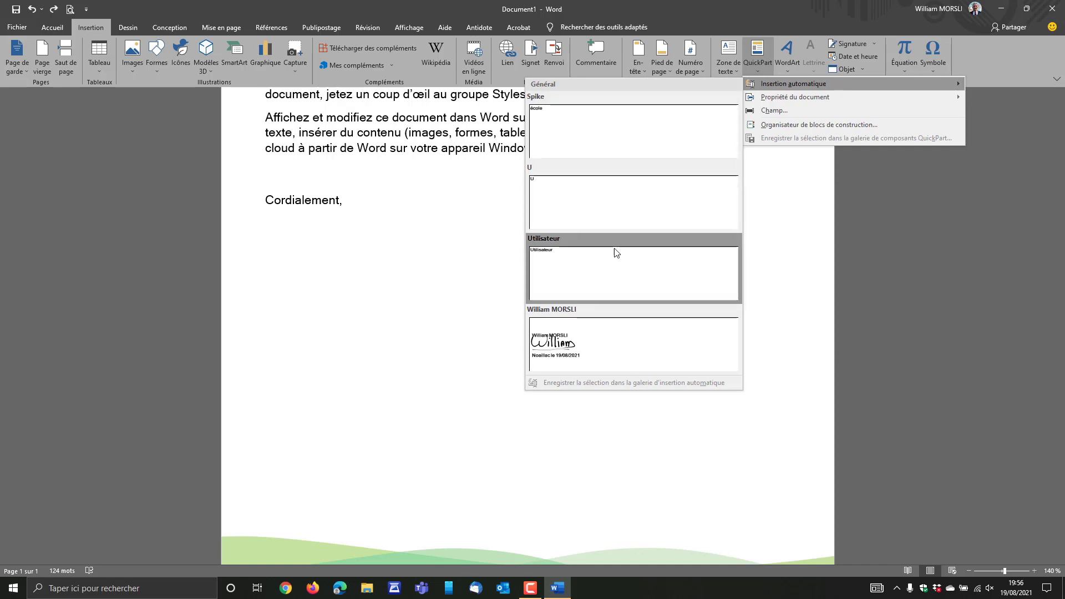
click(624, 354)
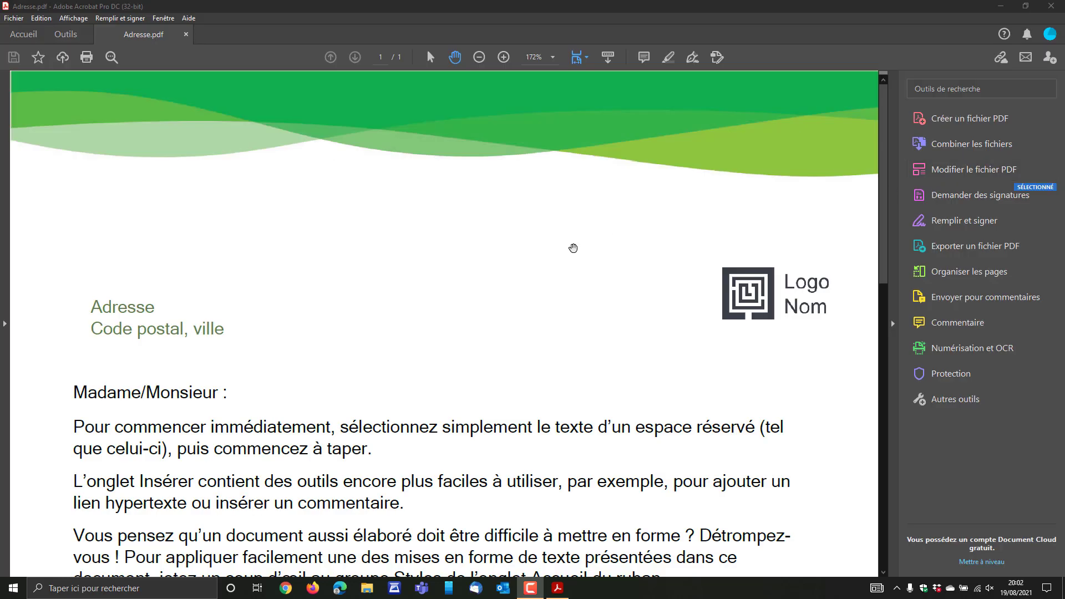
Scroll Adresse.pdf to the 'Cordialement,' line near the bottom of the page.
scroll(573, 248, down, 10)
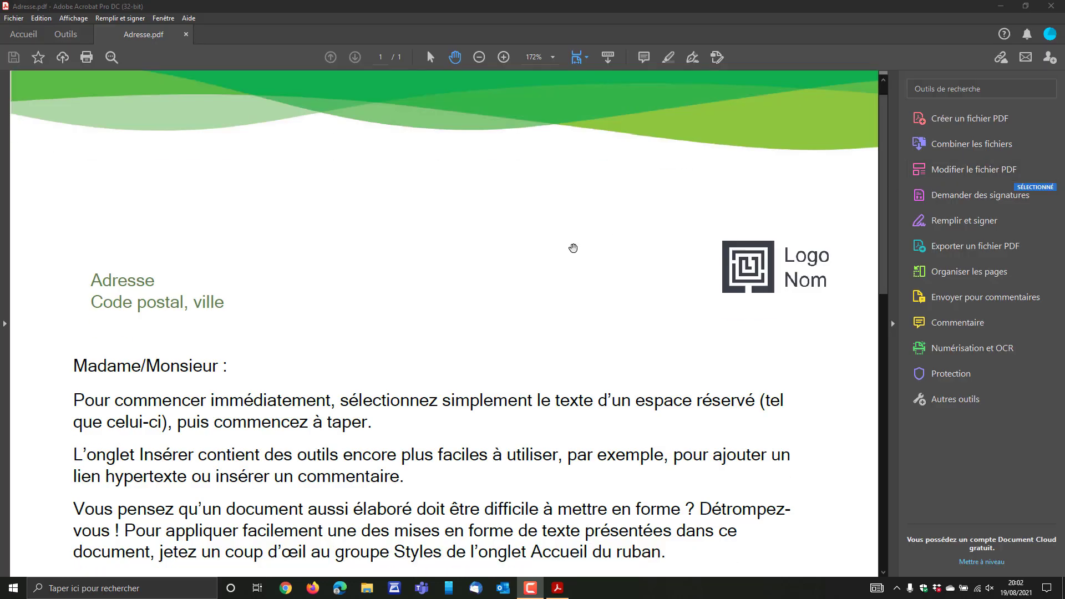
scroll(576, 255, up, 10)
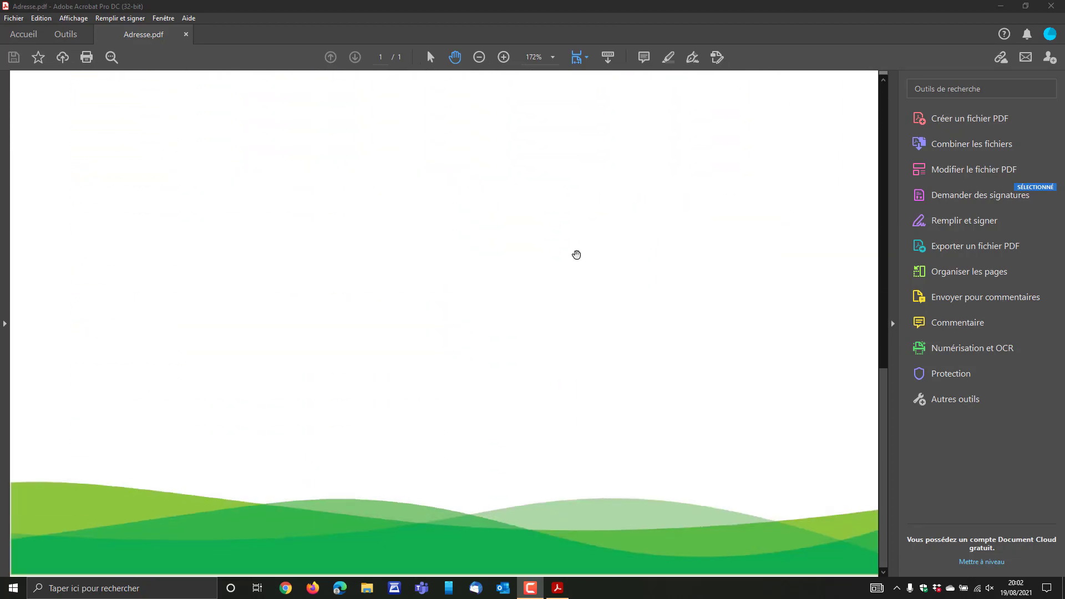
scroll(576, 255, down, 8)
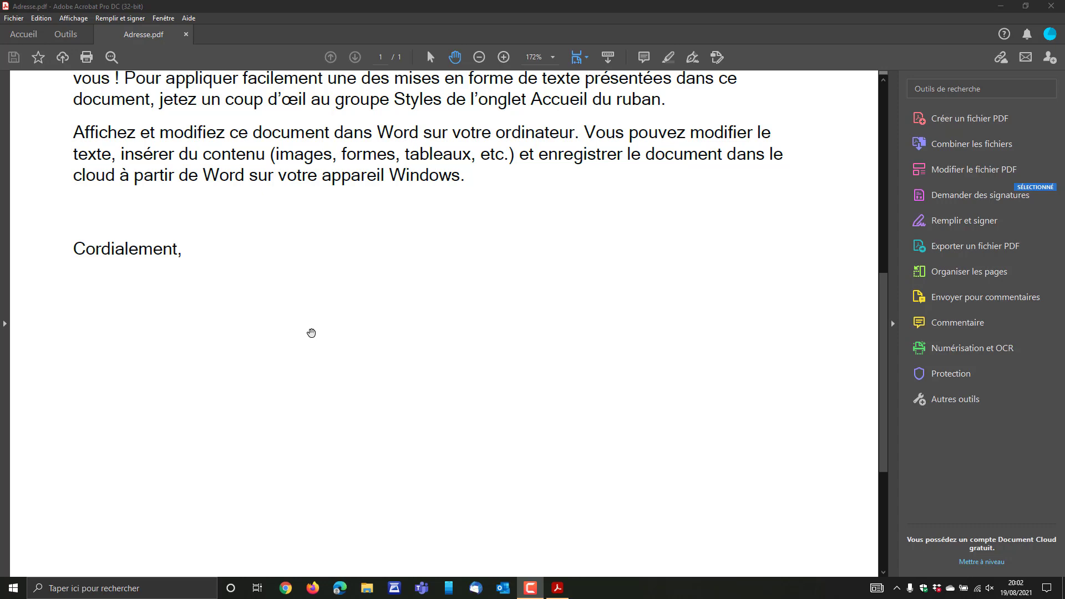
Start a new Fill and Sign signature and retype the signer's first name.
click(691, 62)
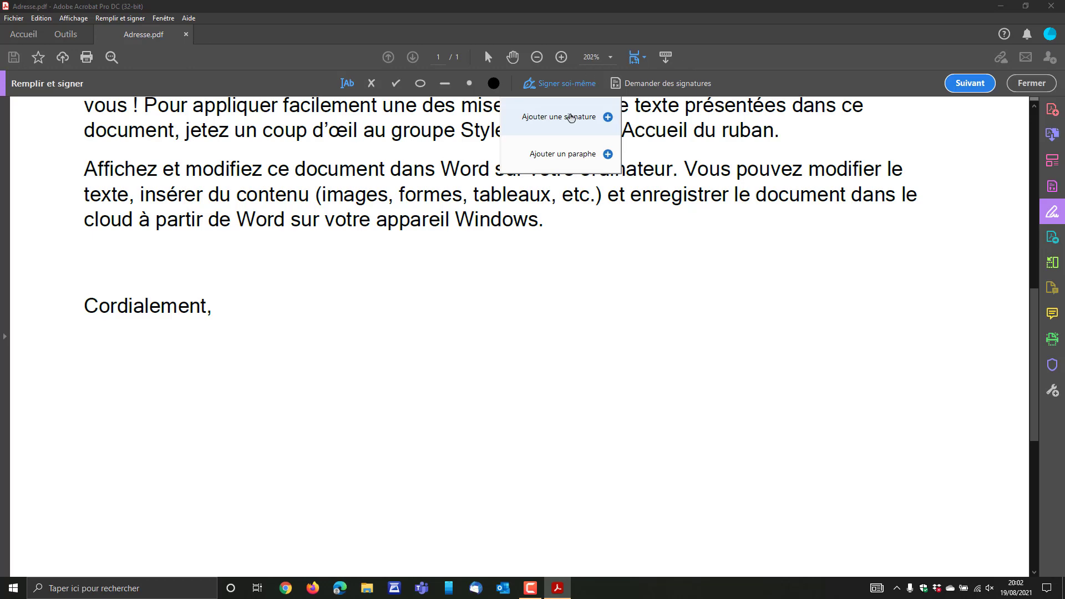
click(570, 116)
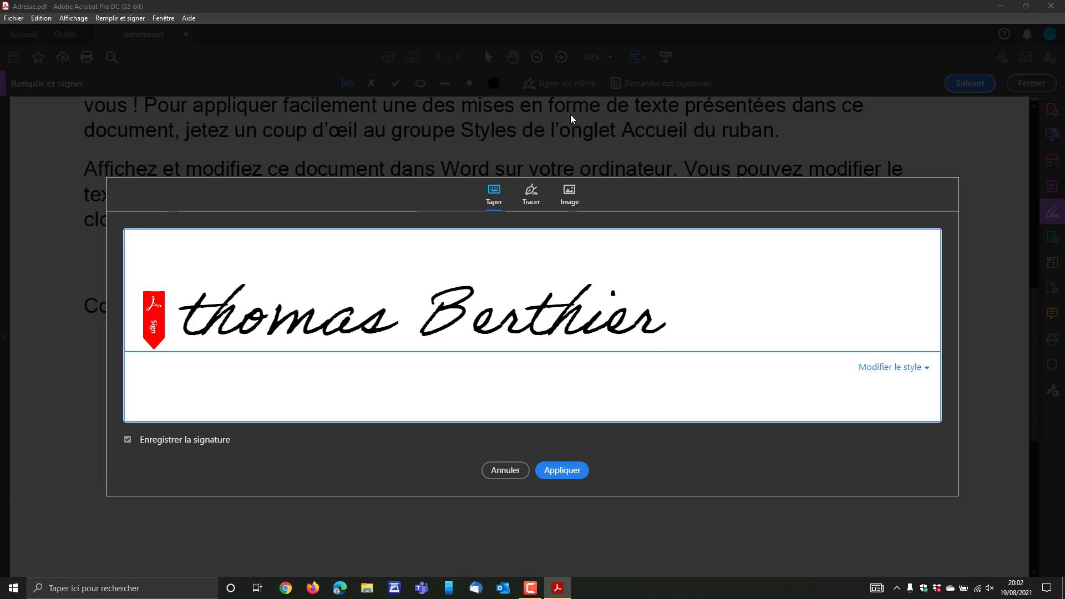
key(BackSpace)
key(BackSpace)
key(BackSpace)
key(BackSpace)
key(BackSpace)
key(BackSpace)
key(BackSpace)
key(BackSpace)
key(BackSpace)
key(BackSpace)
key(BackSpace)
key(BackSpace)
key(BackSpace)
key(BackSpace)
key(BackSpace)
text(w)
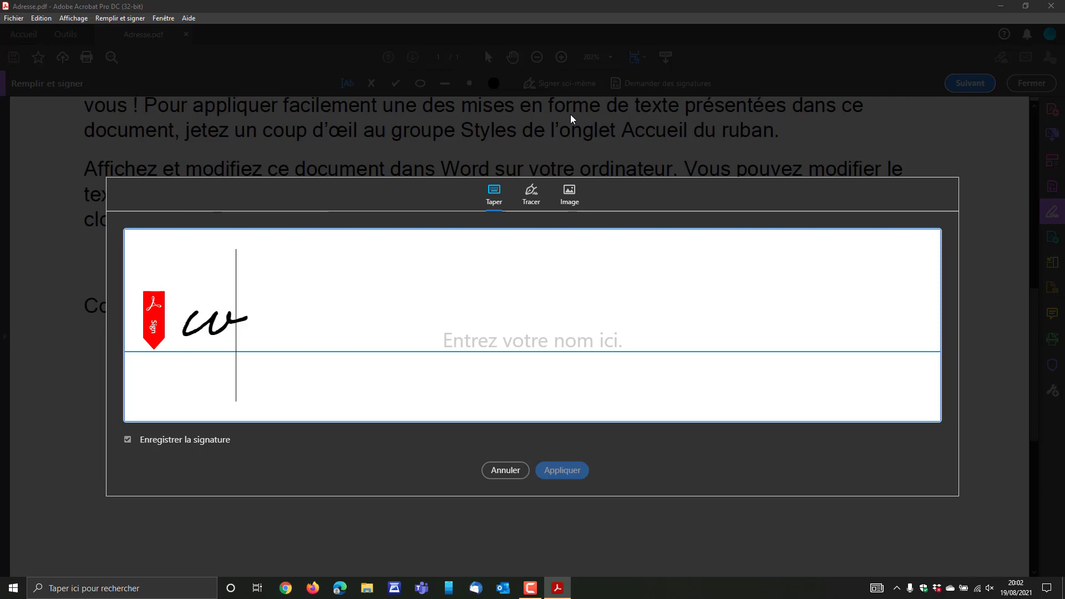
text(illim)
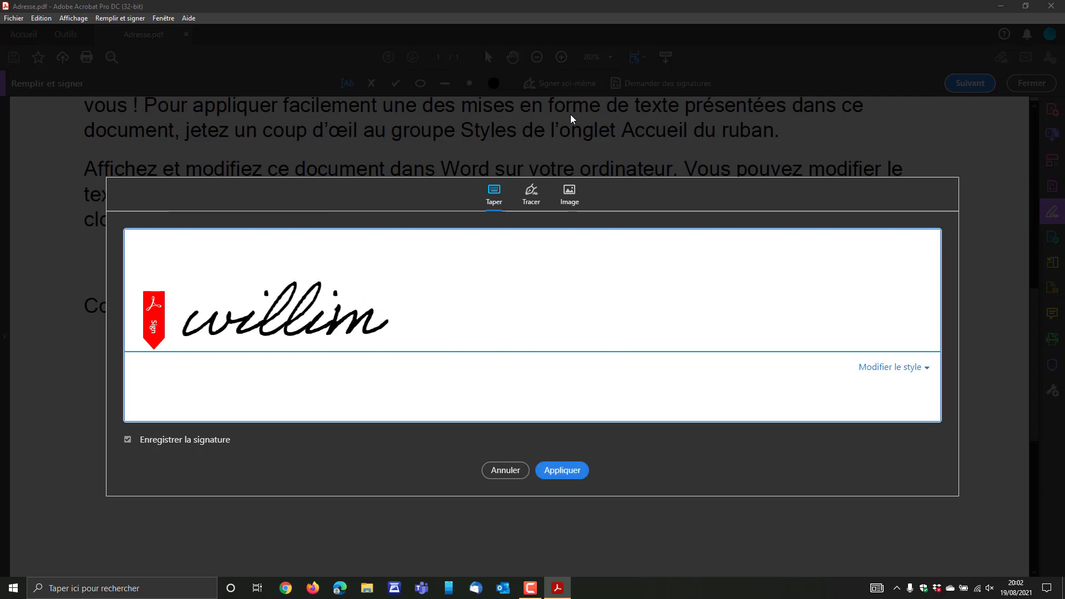
Disable saving, correct the name's spelling, pick the print-like style and apply the signature.
click(128, 440)
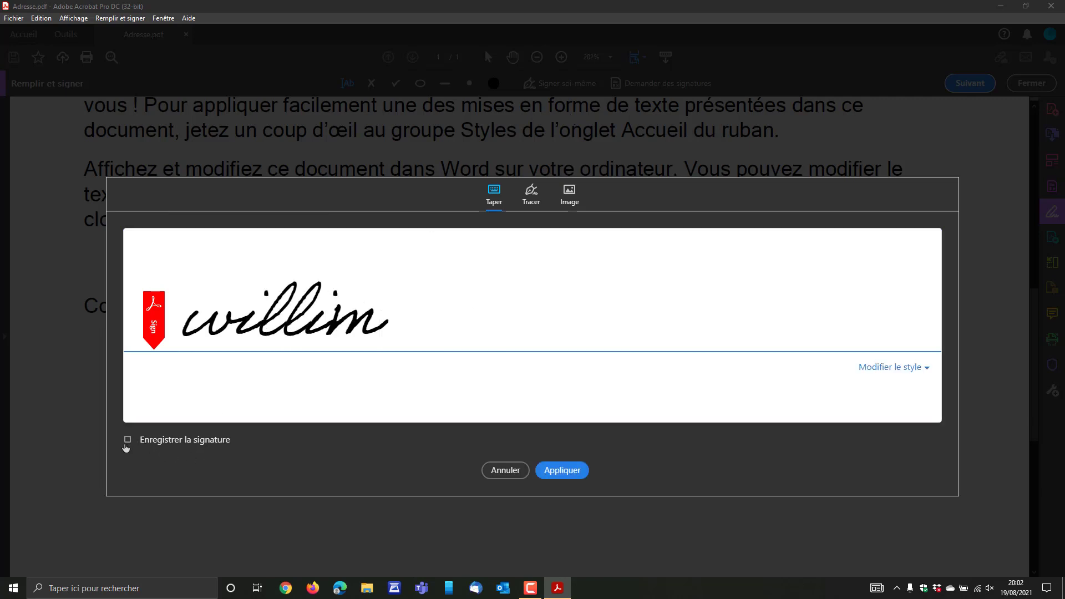
click(900, 368)
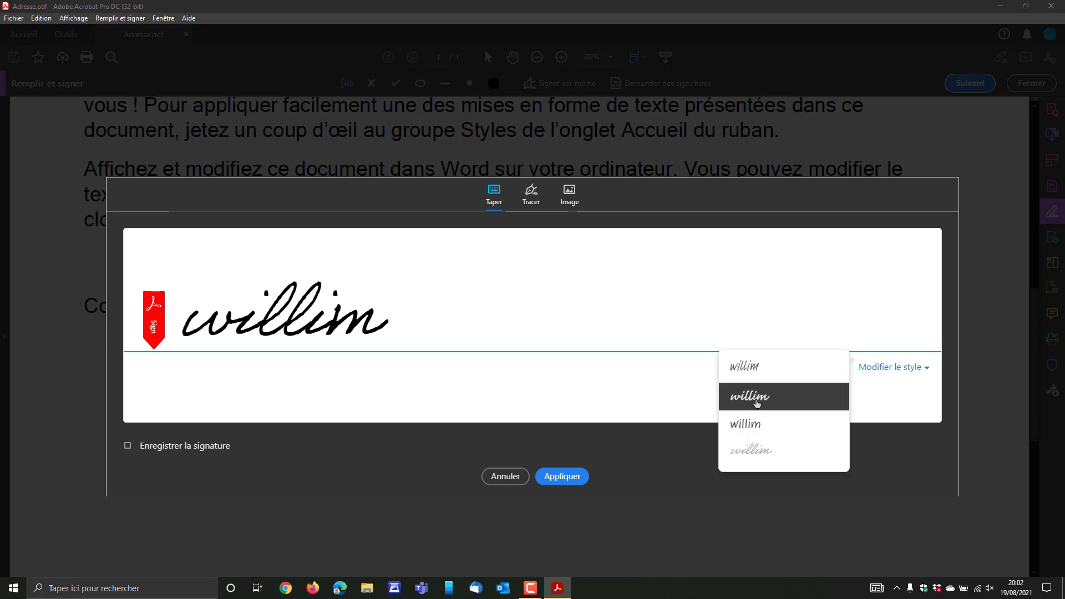
click(749, 398)
key(BackSpace)
key(BackSpace)
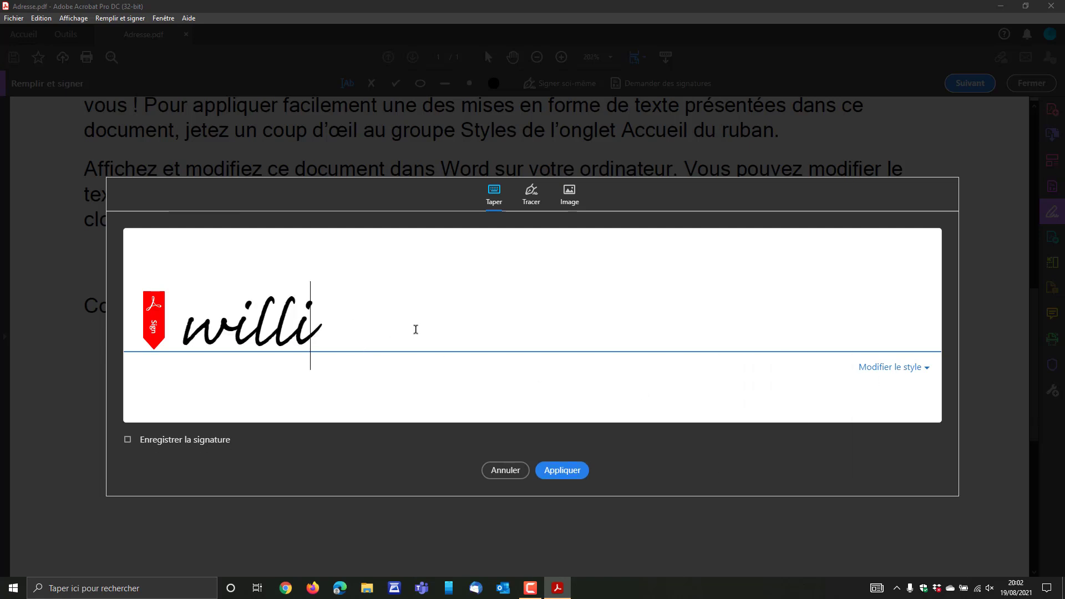
text(iam)
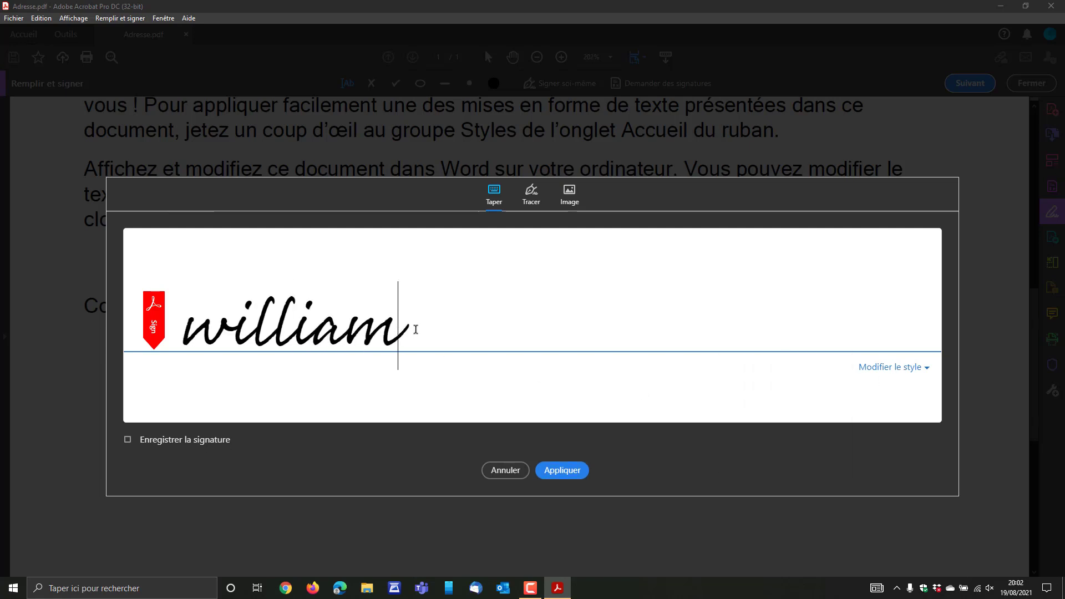
click(893, 368)
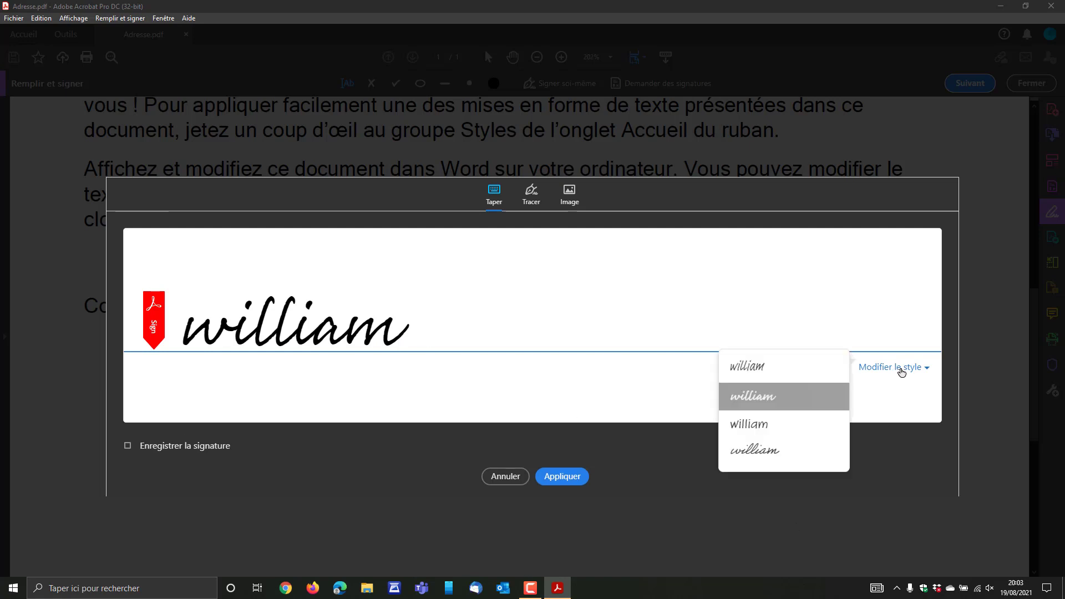
click(772, 424)
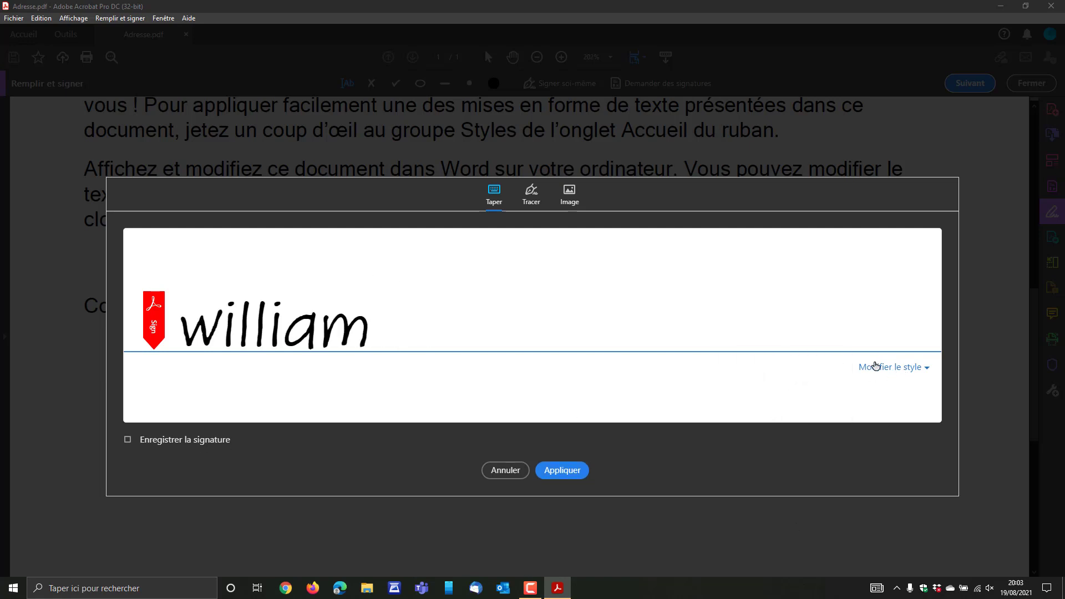
click(562, 471)
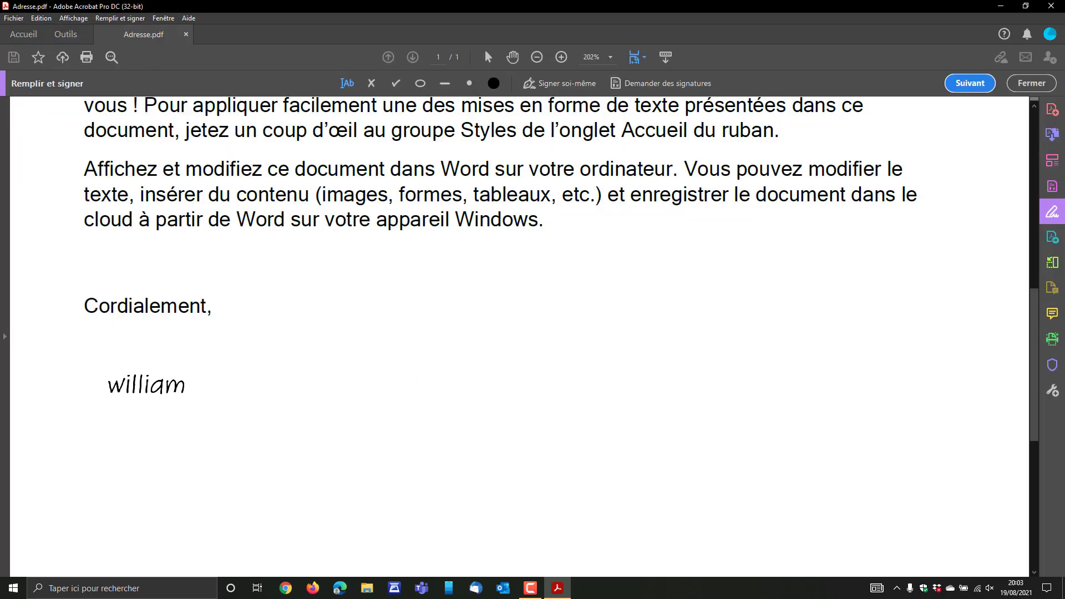
Place the typed signature below 'Cordialement,' and drag its corner to enlarge it.
click(198, 438)
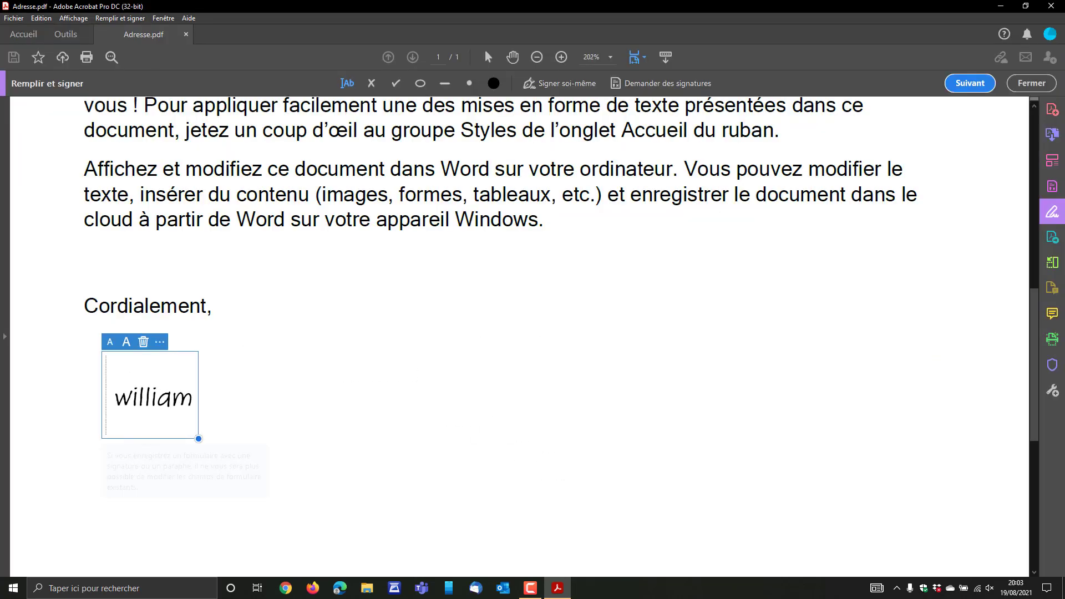
mouse_move(198, 438)
mouse_down()
mouse_move(260, 477)
mouse_move(211, 440)
mouse_move(240, 473)
mouse_up()
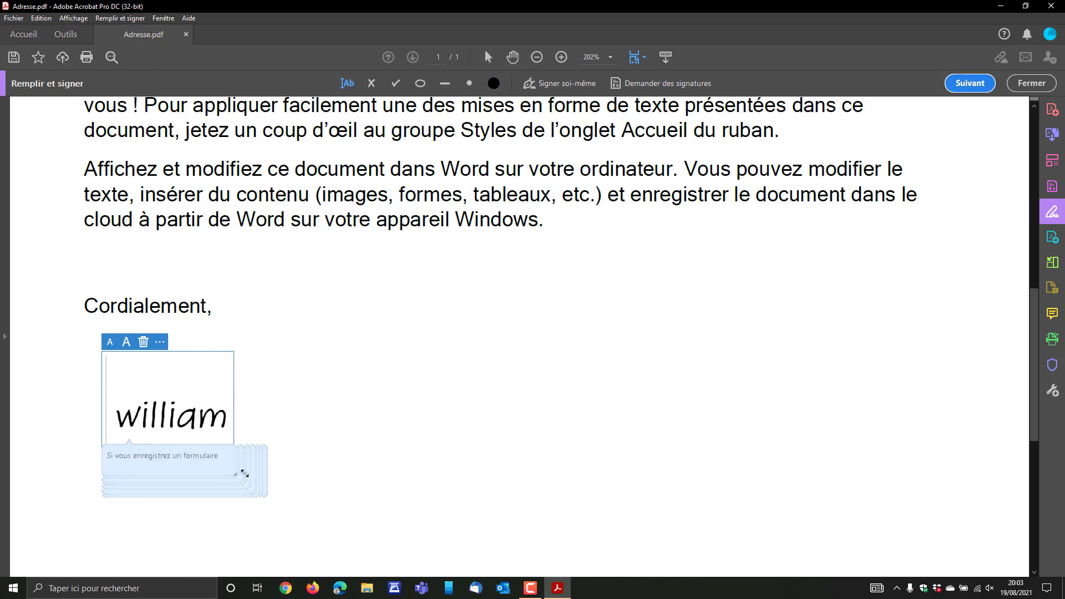
click(266, 354)
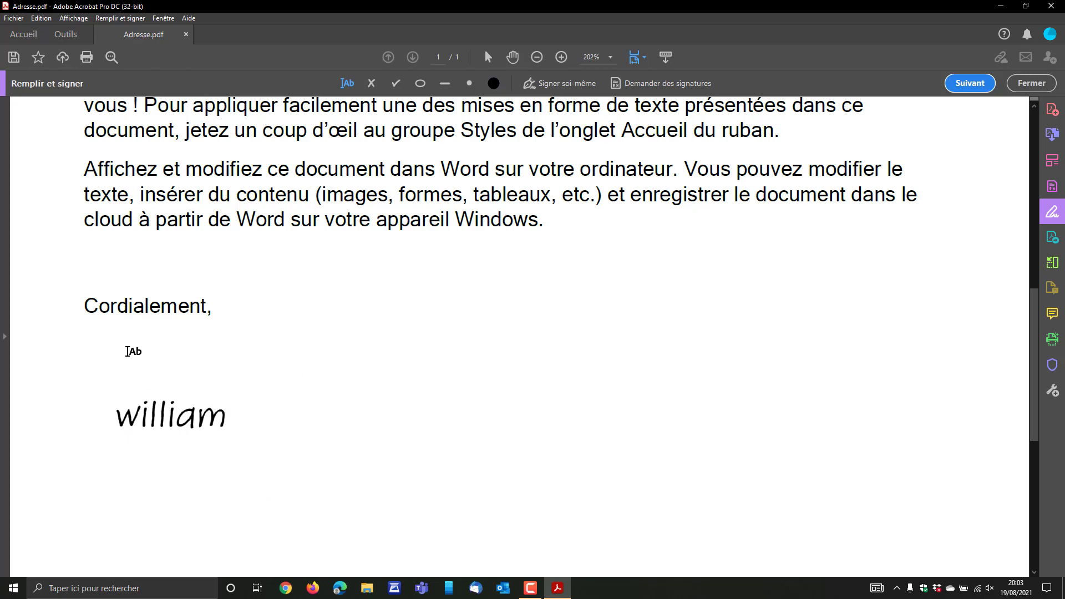
click(113, 354)
click(200, 340)
Add a text box under 'Cordialement,' containing the signer's full name.
click(115, 339)
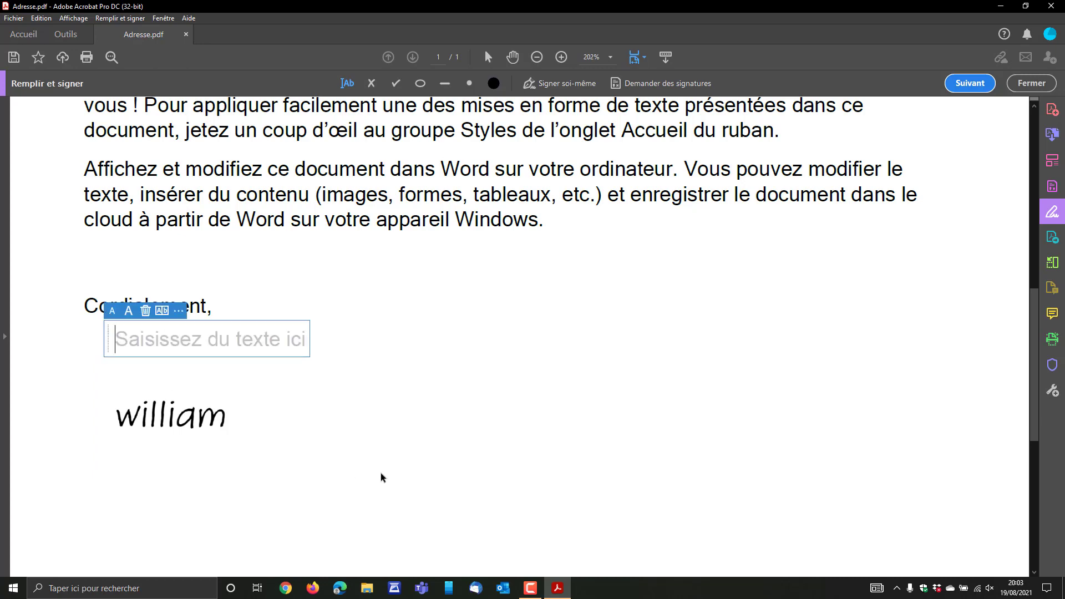
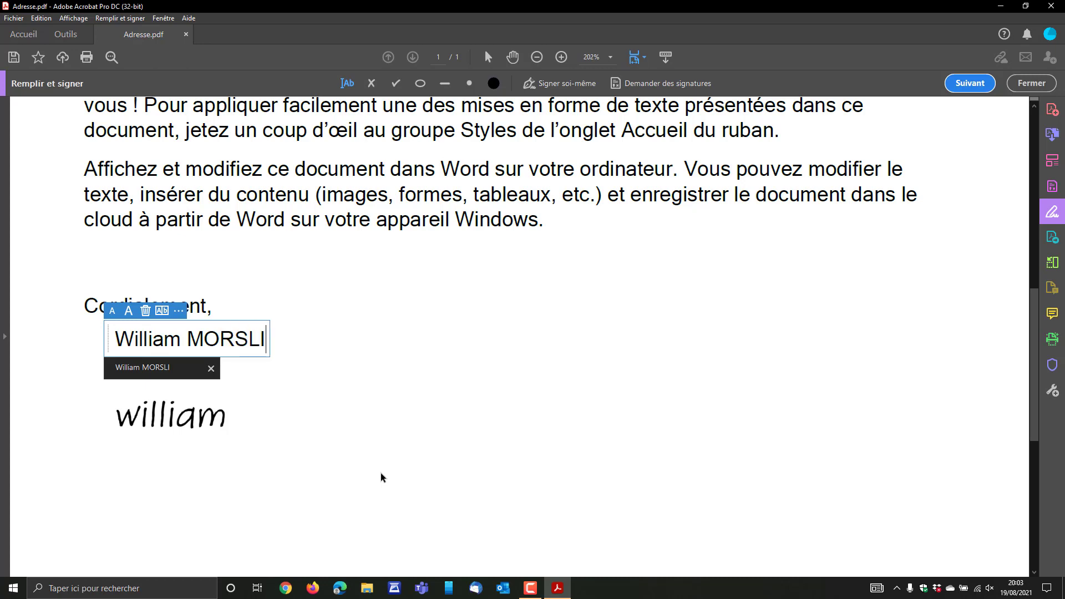
click(386, 440)
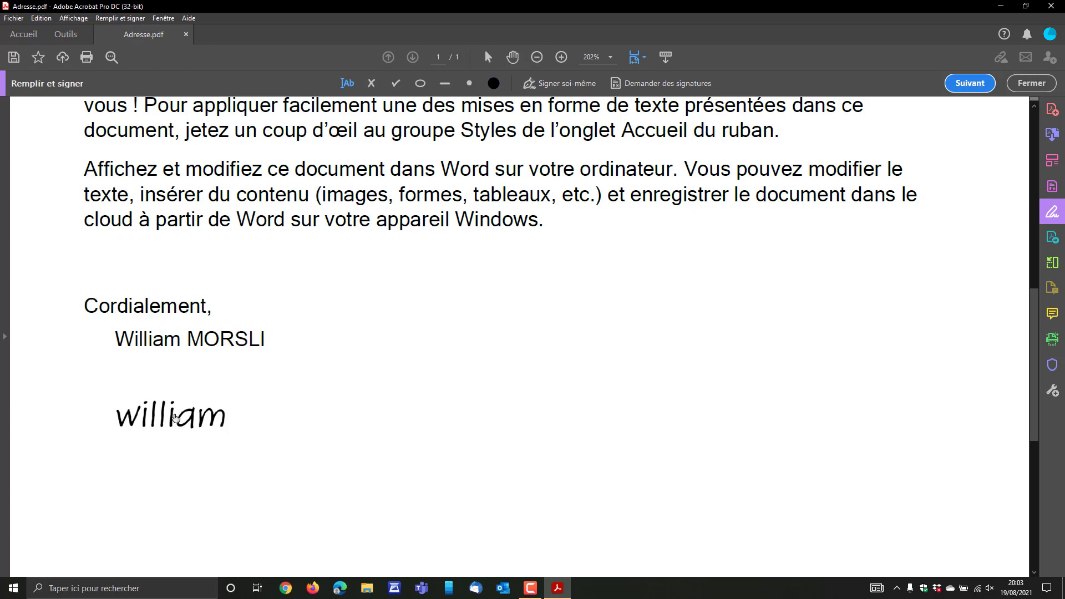
Move the typed signature under the full name, then delete it from the letter.
drag(174, 421, 205, 380)
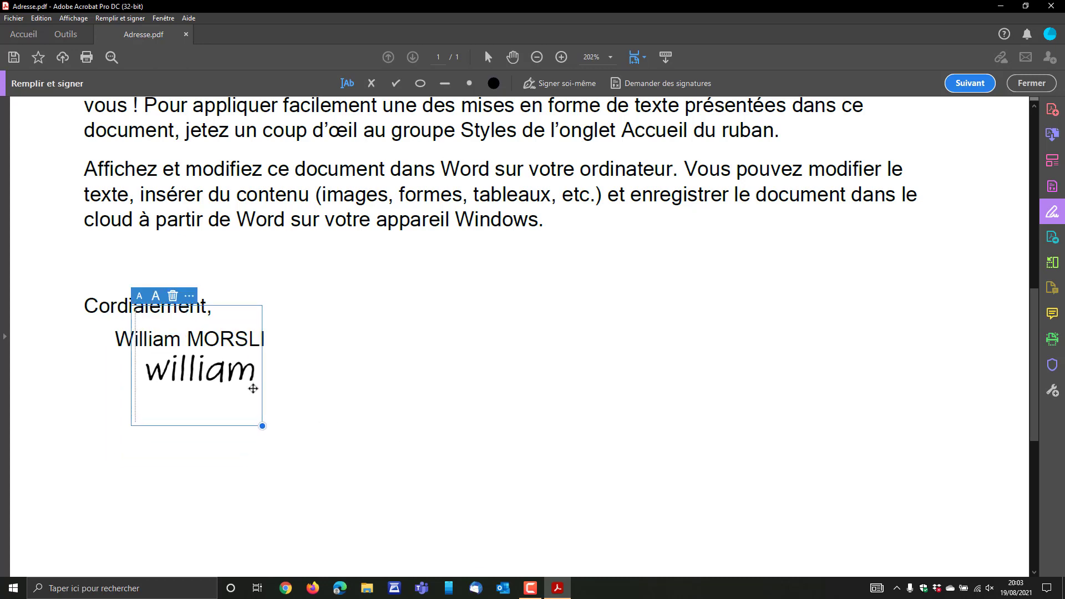
click(560, 463)
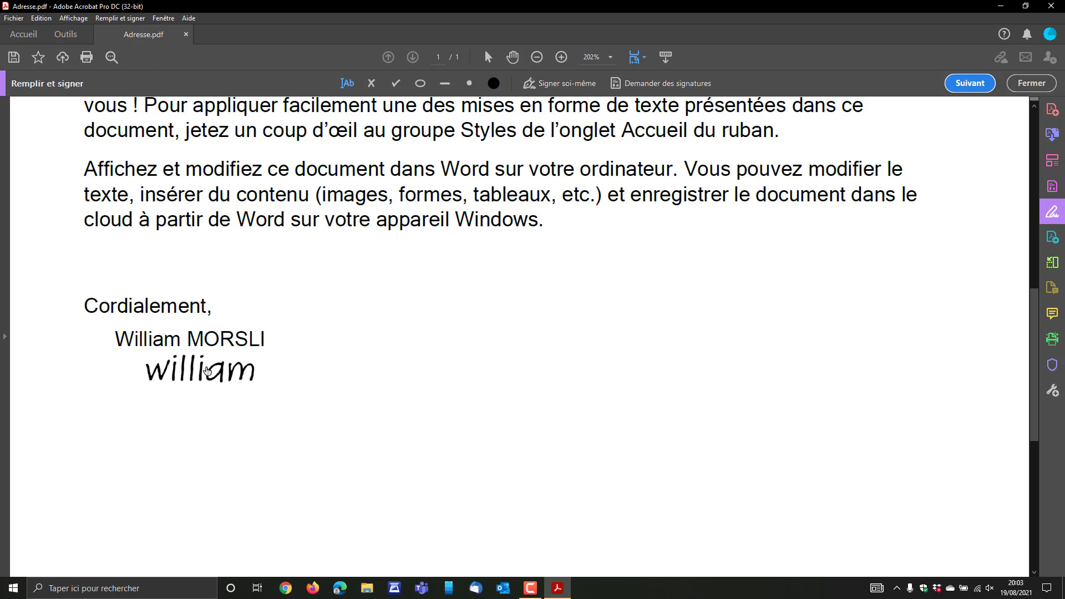
click(207, 371)
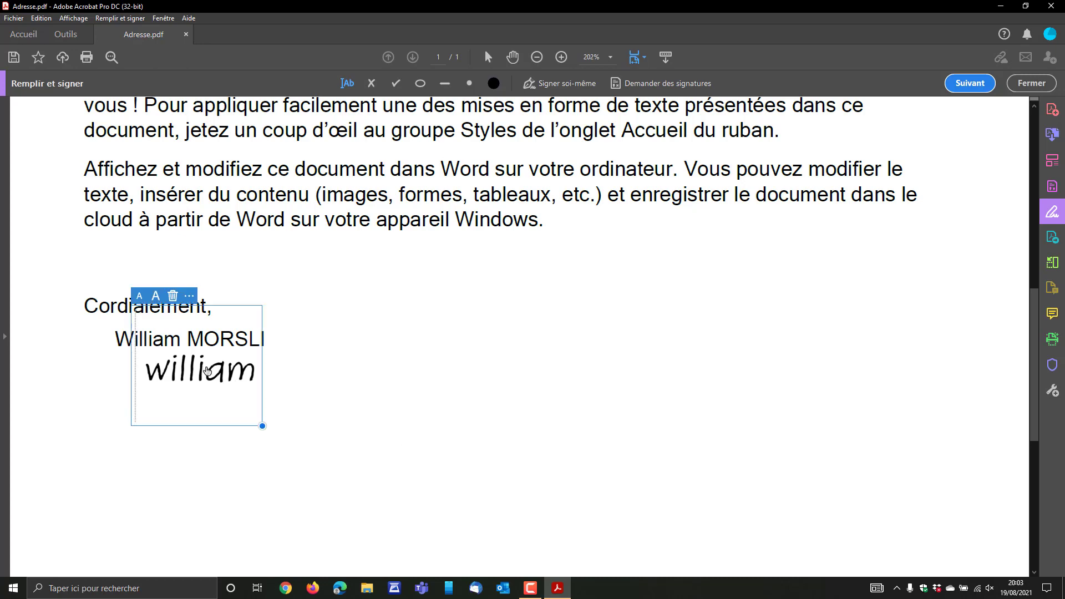
key(Delete)
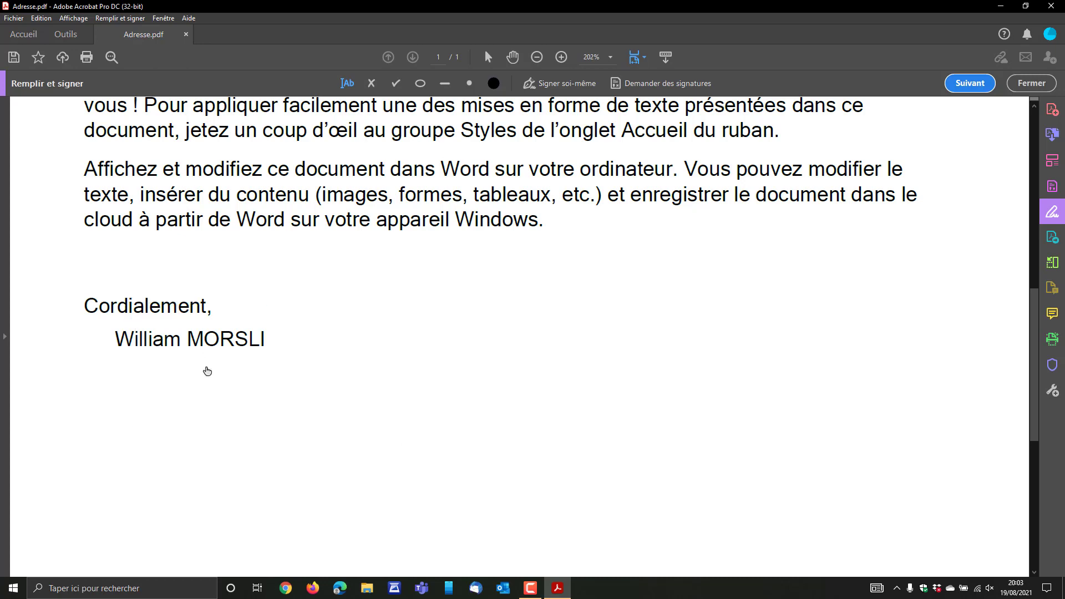
Start a new signature using the Tracer drawing option.
click(565, 86)
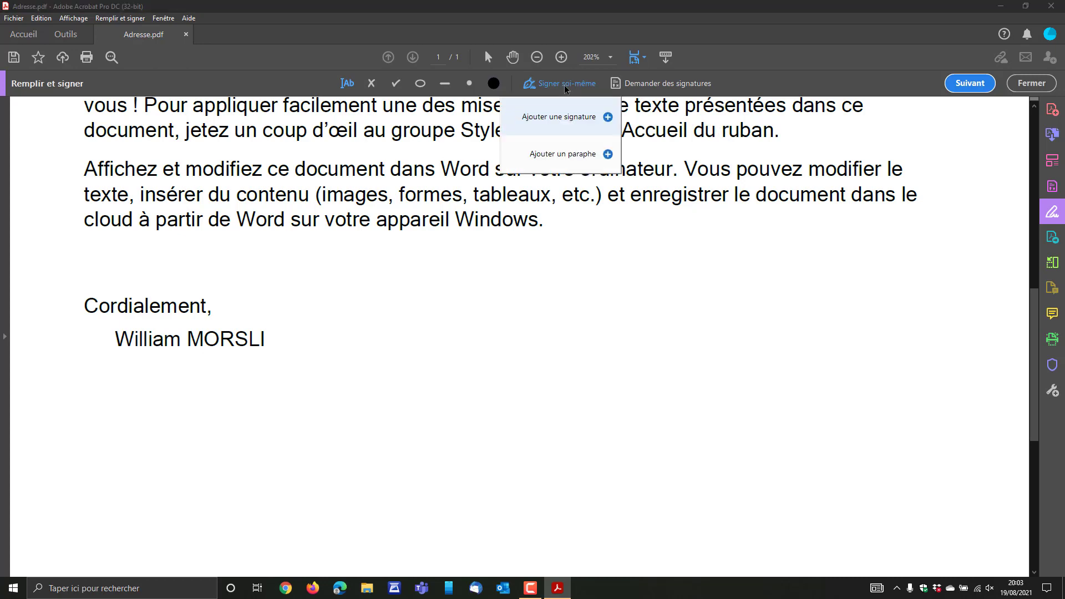
click(566, 119)
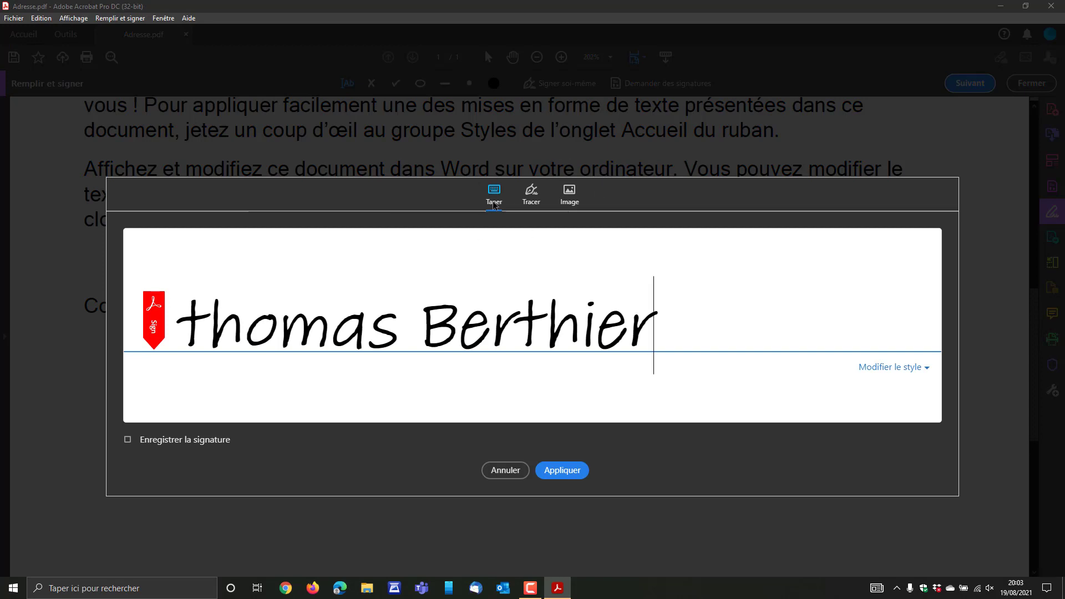
click(534, 203)
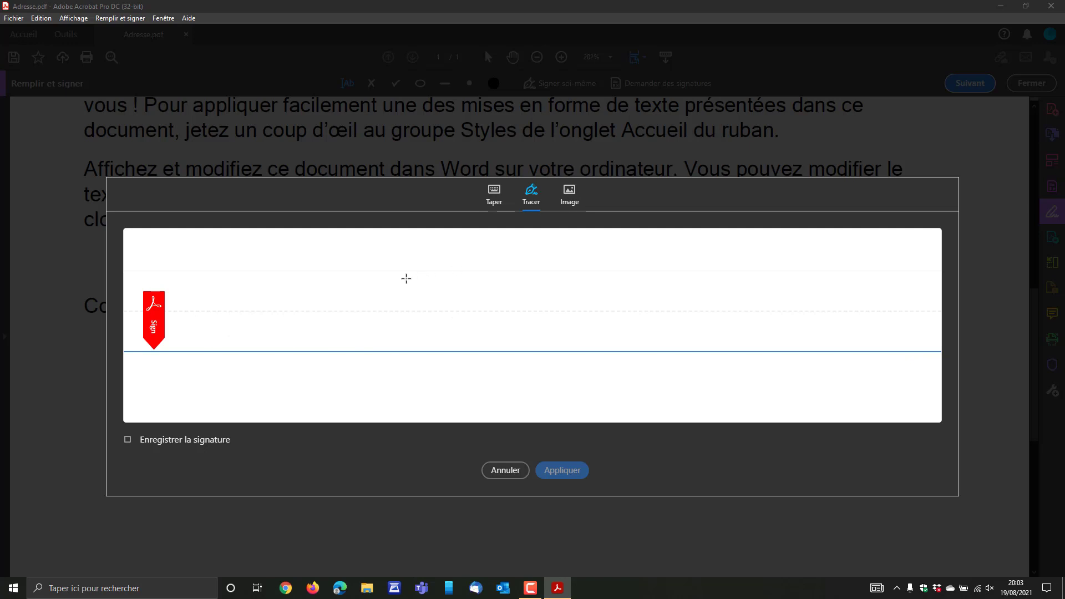
Draw the signer's first name freehand, including the dot over the i.
mouse_move(272, 275)
mouse_down()
mouse_move(265, 291)
mouse_move(313, 294)
mouse_move(346, 322)
mouse_move(351, 267)
mouse_up()
drag(369, 312, 374, 331)
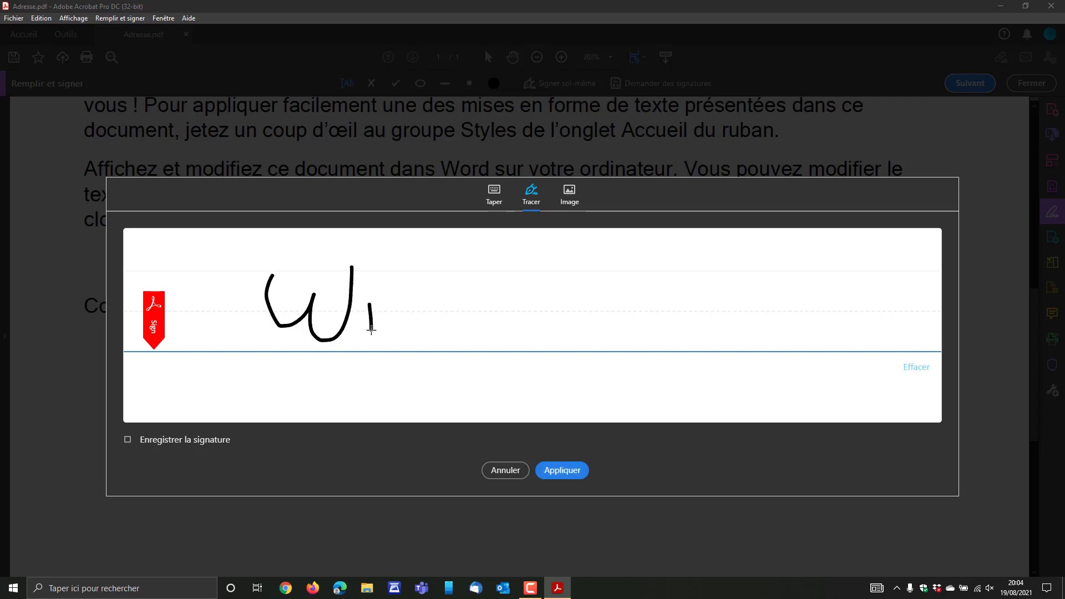
click(371, 280)
mouse_move(394, 275)
mouse_down()
mouse_move(402, 333)
mouse_move(442, 336)
mouse_move(474, 302)
mouse_move(474, 329)
mouse_move(487, 318)
mouse_move(500, 333)
mouse_move(562, 307)
mouse_up()
click(435, 290)
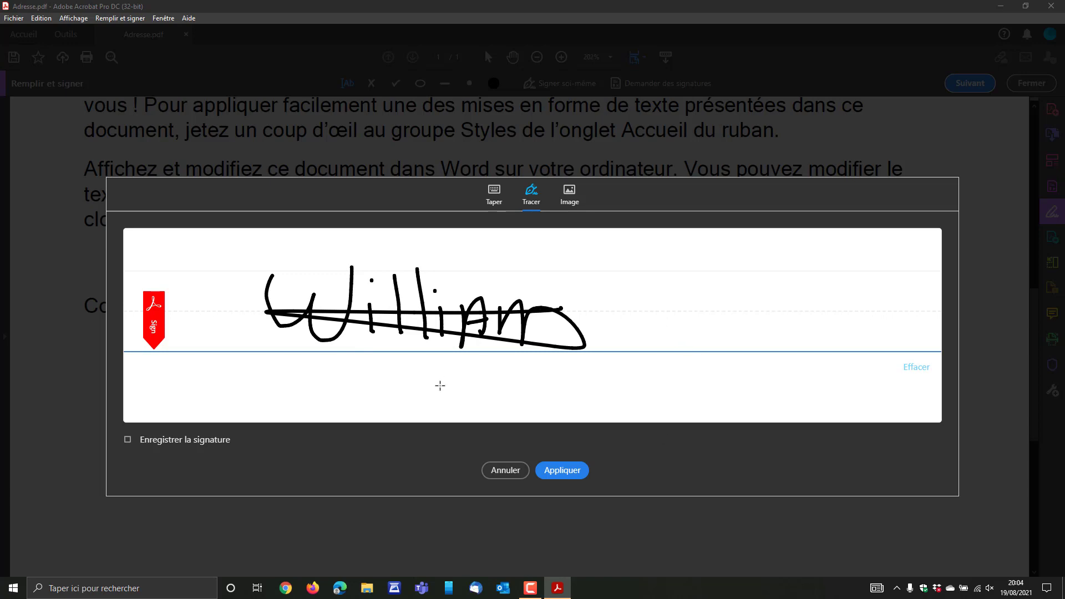
Apply and place the drawn signature below the typed name, resize it, then delete it.
click(567, 473)
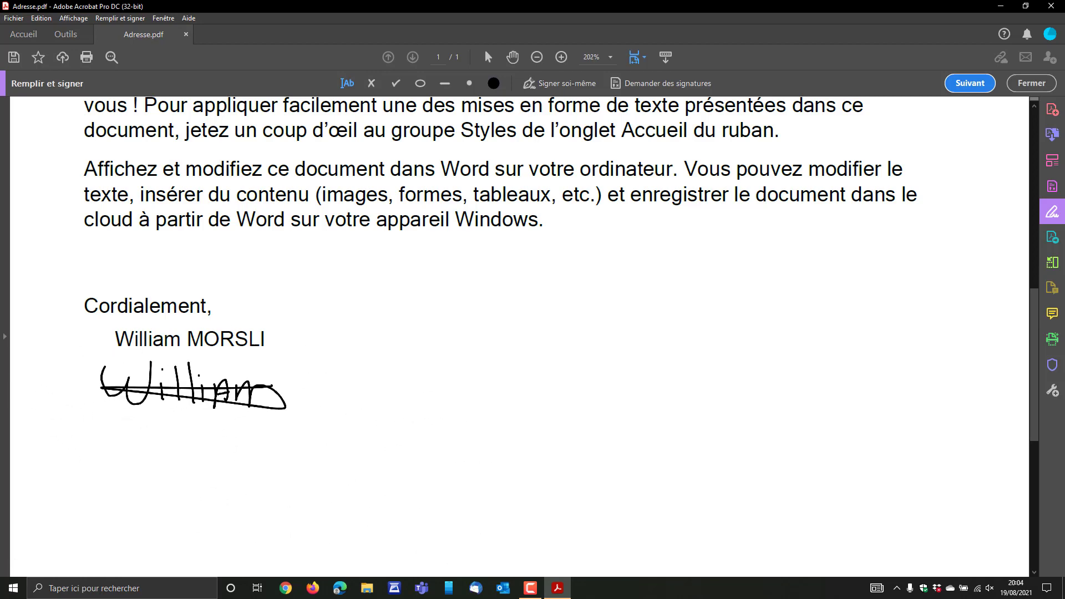
click(201, 387)
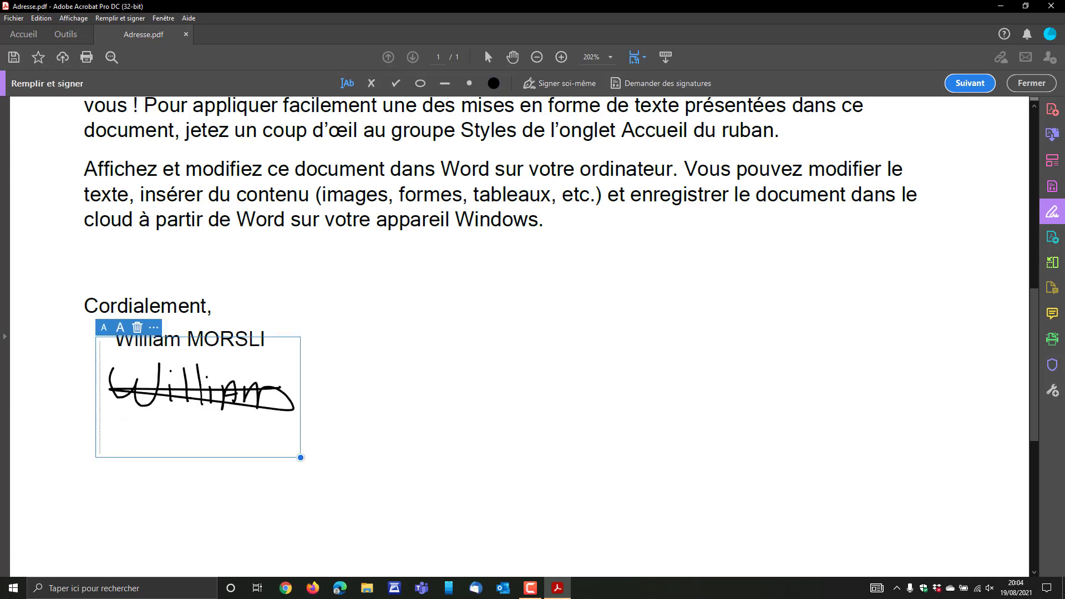
mouse_move(297, 457)
mouse_down()
mouse_move(320, 482)
mouse_move(366, 502)
mouse_move(337, 495)
mouse_move(299, 455)
mouse_up()
click(390, 430)
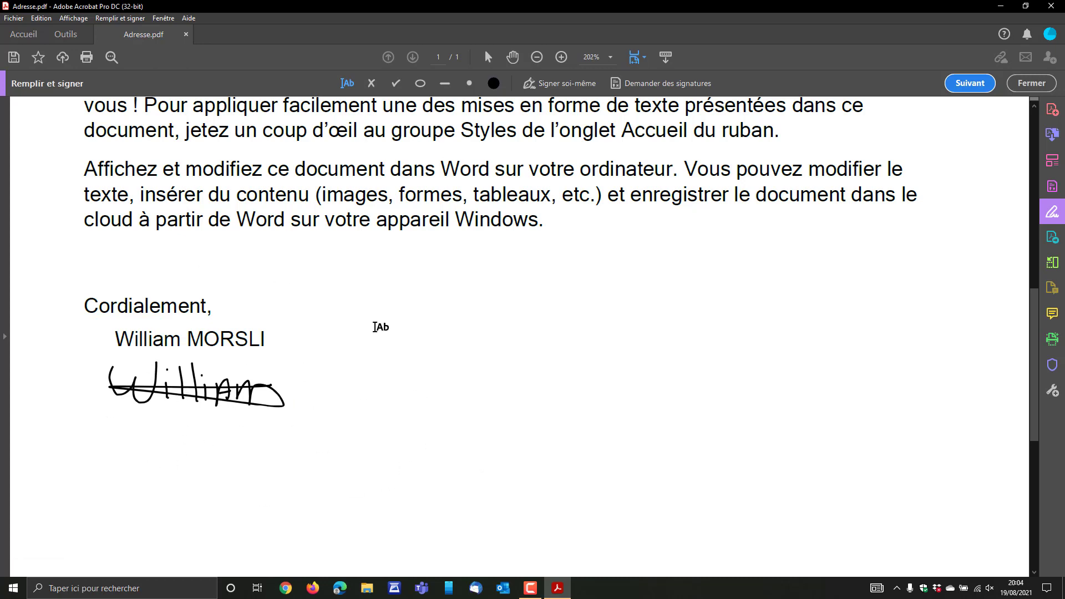
click(213, 386)
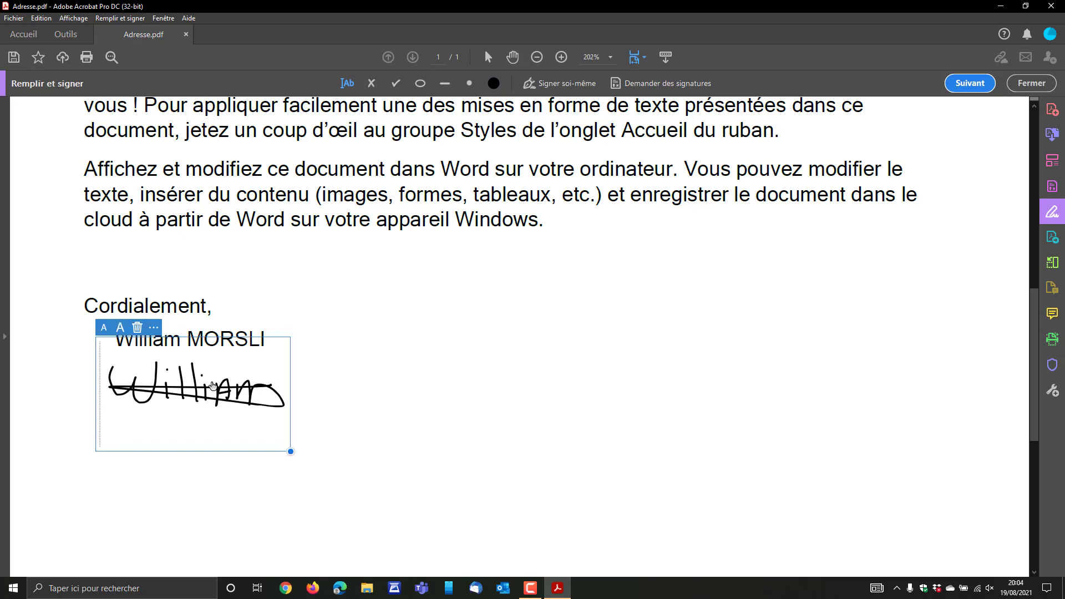
key(Delete)
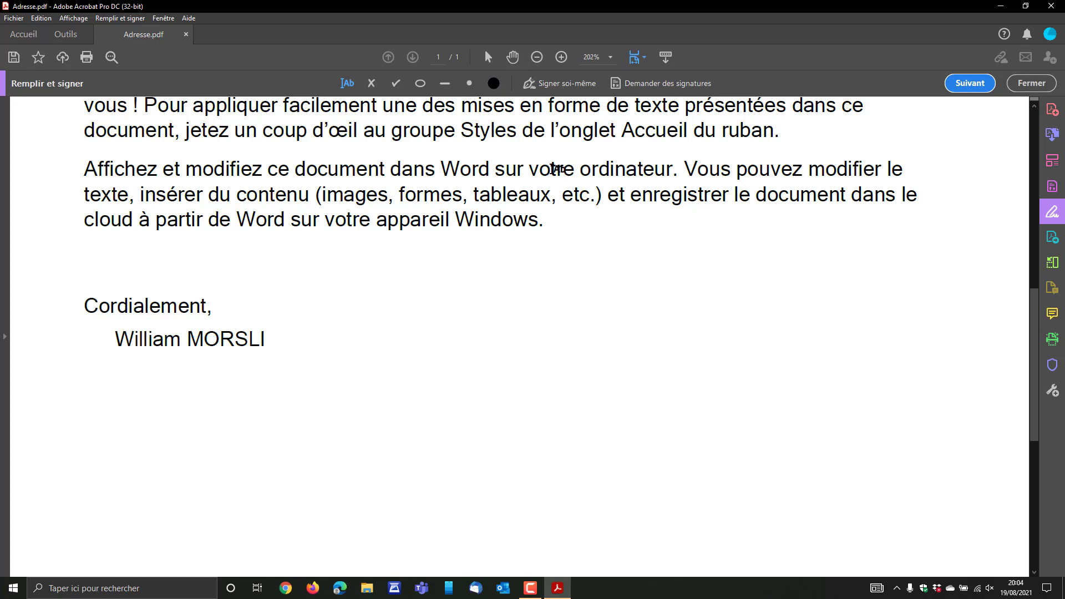
Add a new self-signature from the image file signature.png on the desktop and apply it.
click(569, 87)
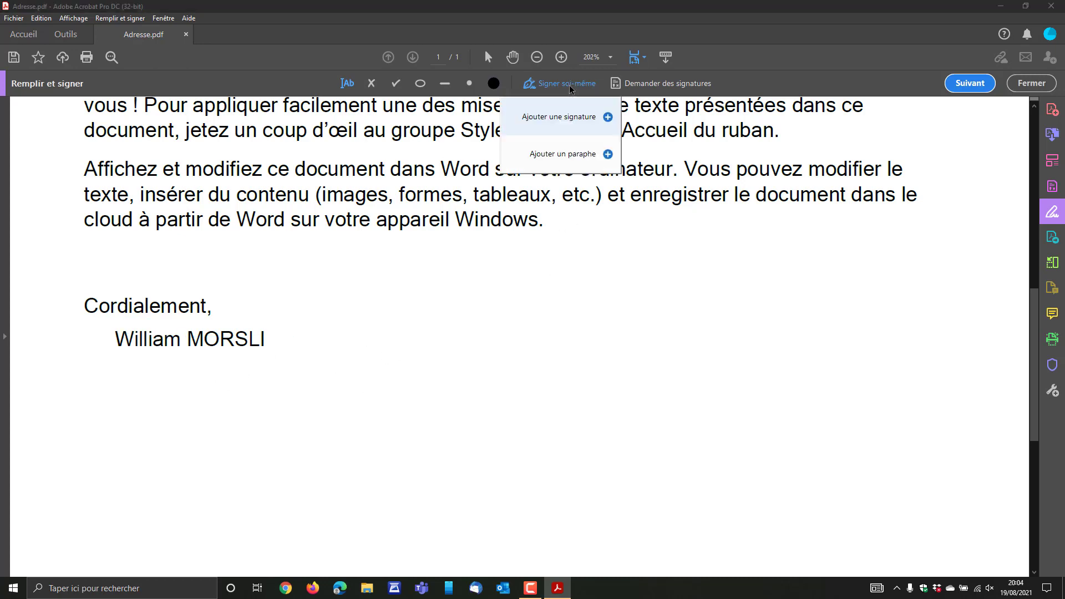
click(564, 118)
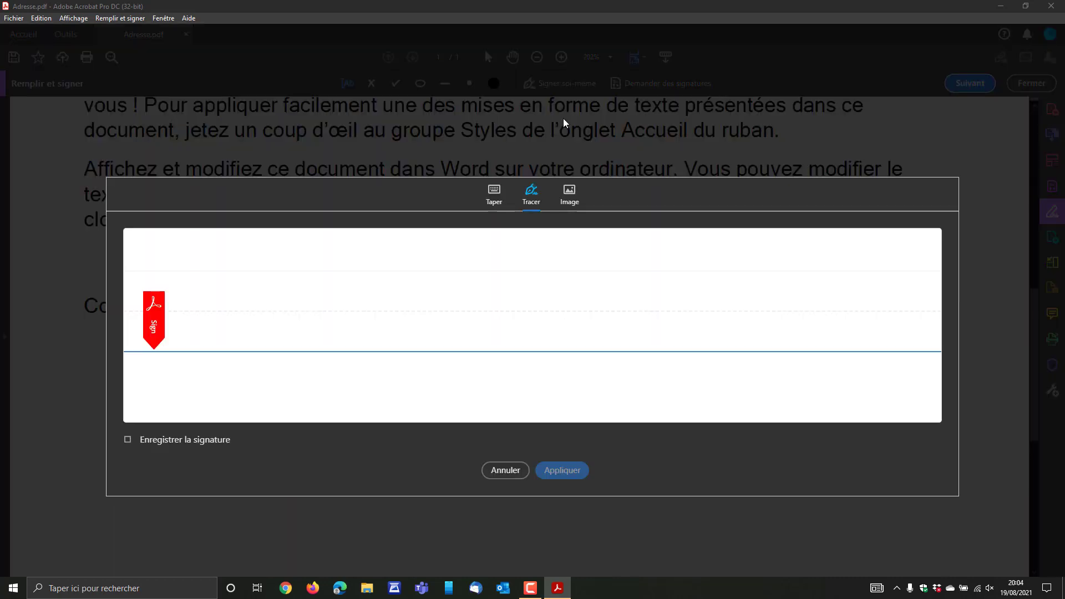
click(573, 197)
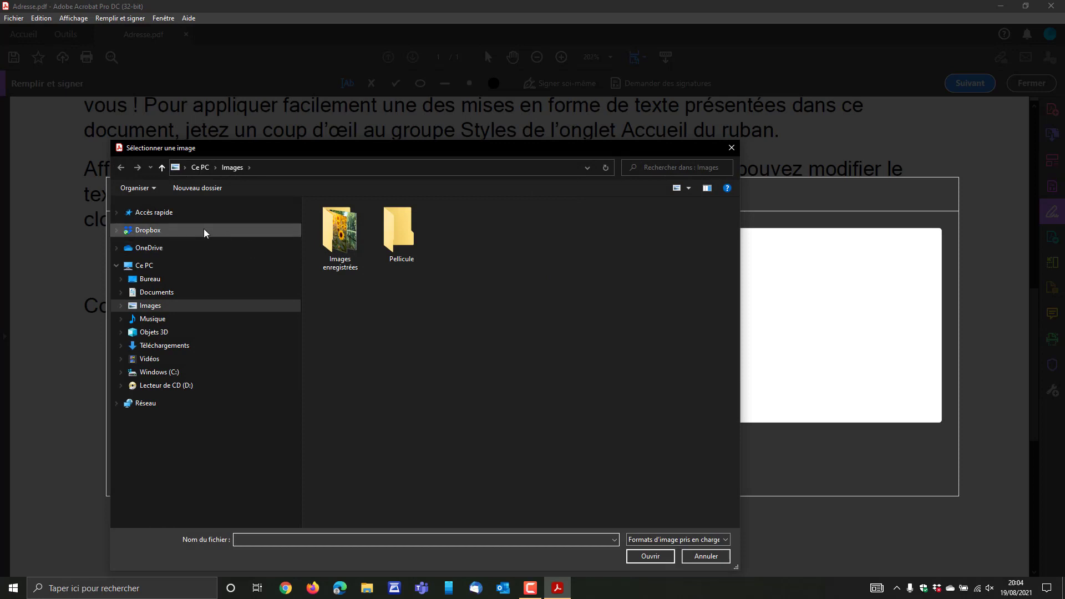
click(143, 278)
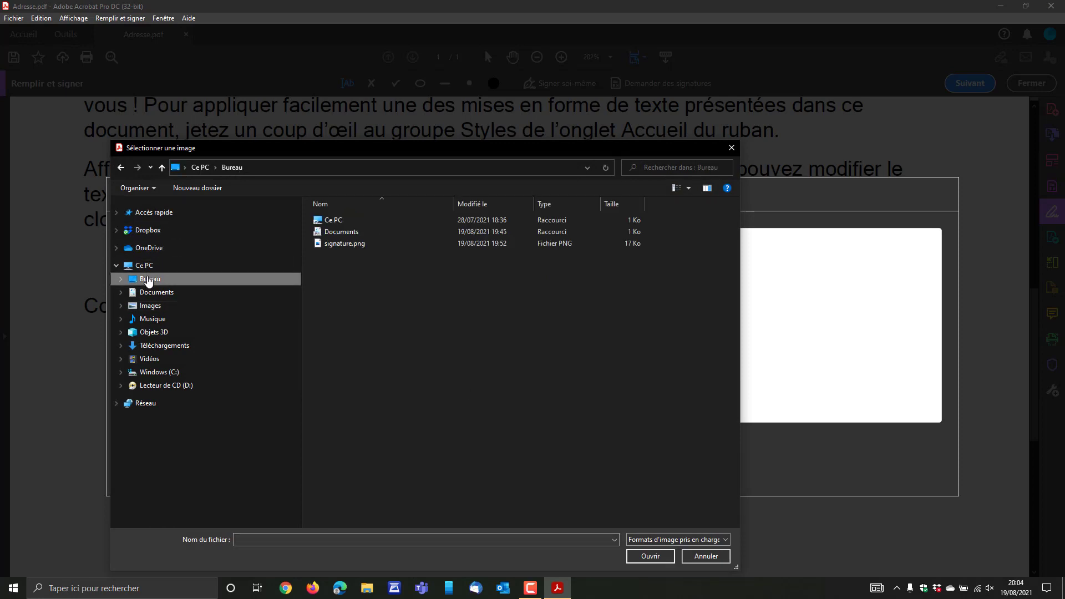
click(343, 243)
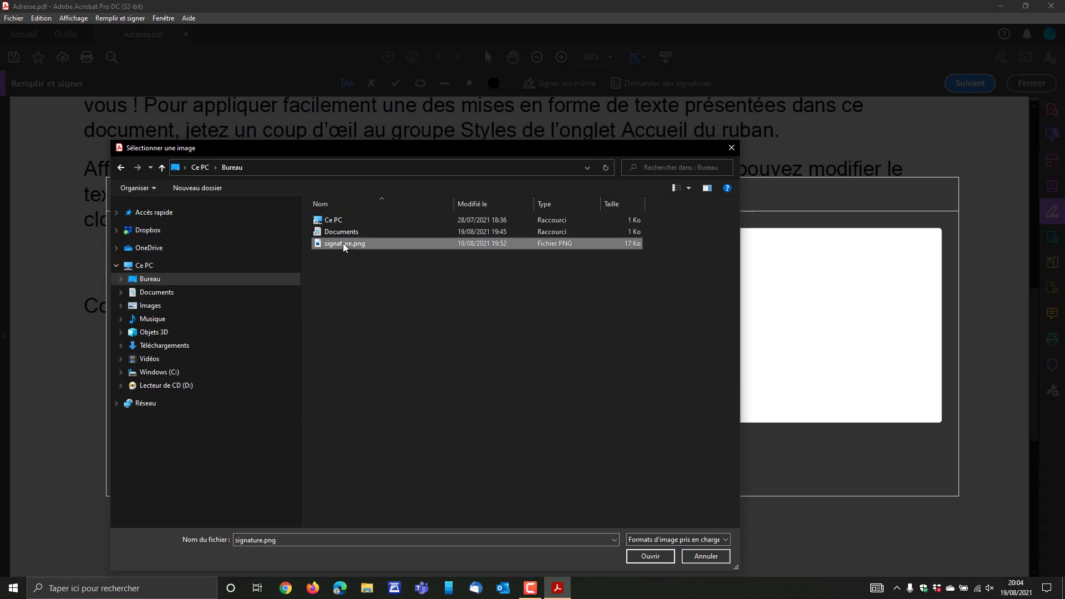
click(645, 555)
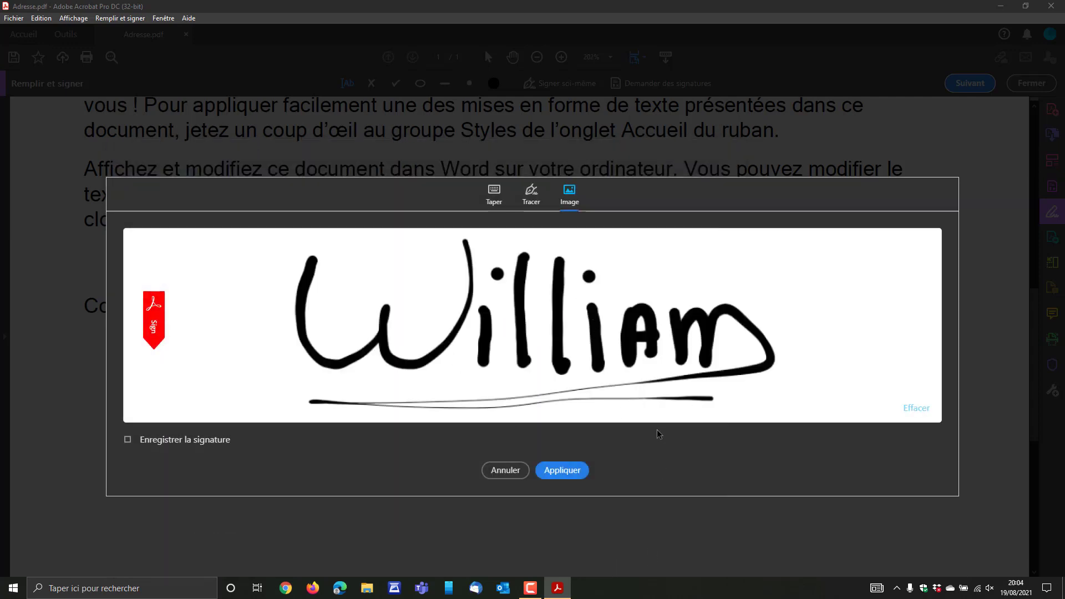
click(570, 472)
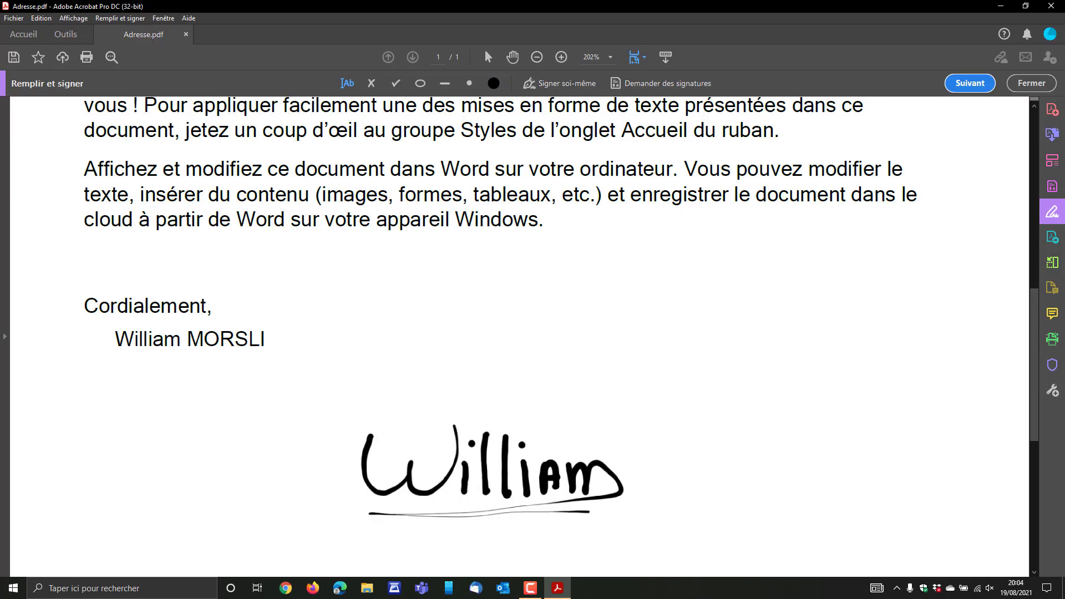
Place the signature image just below the typed name and shrink it to fit the closing.
click(221, 395)
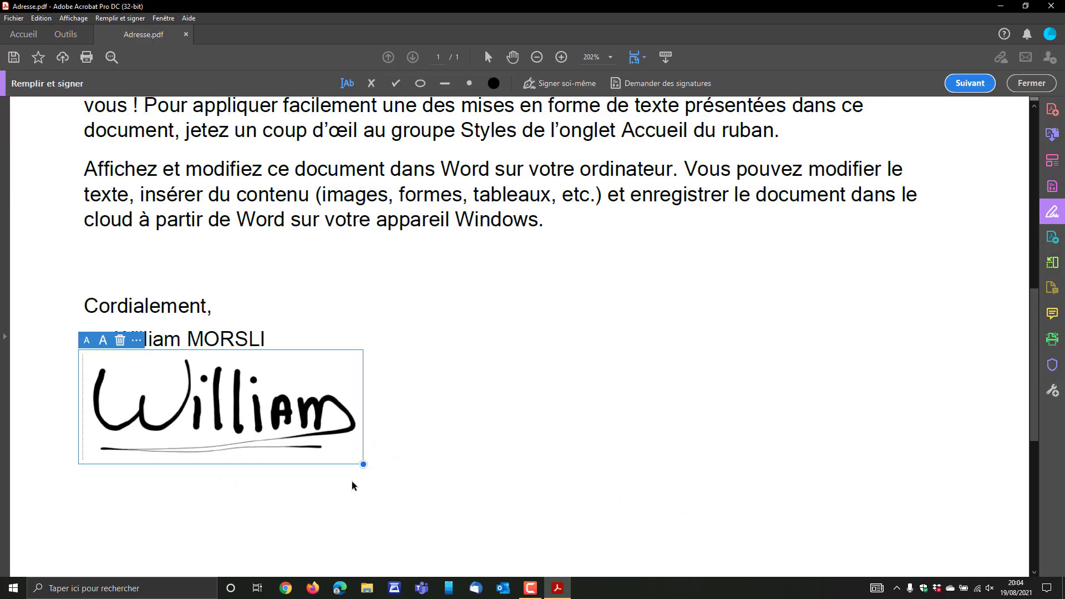
drag(363, 465, 263, 397)
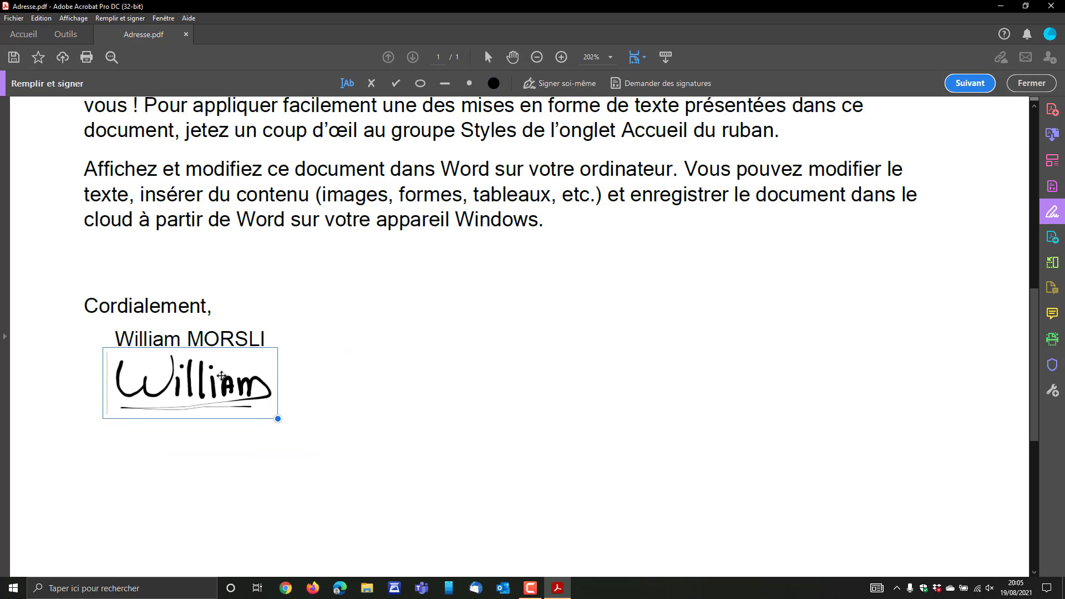
click(339, 410)
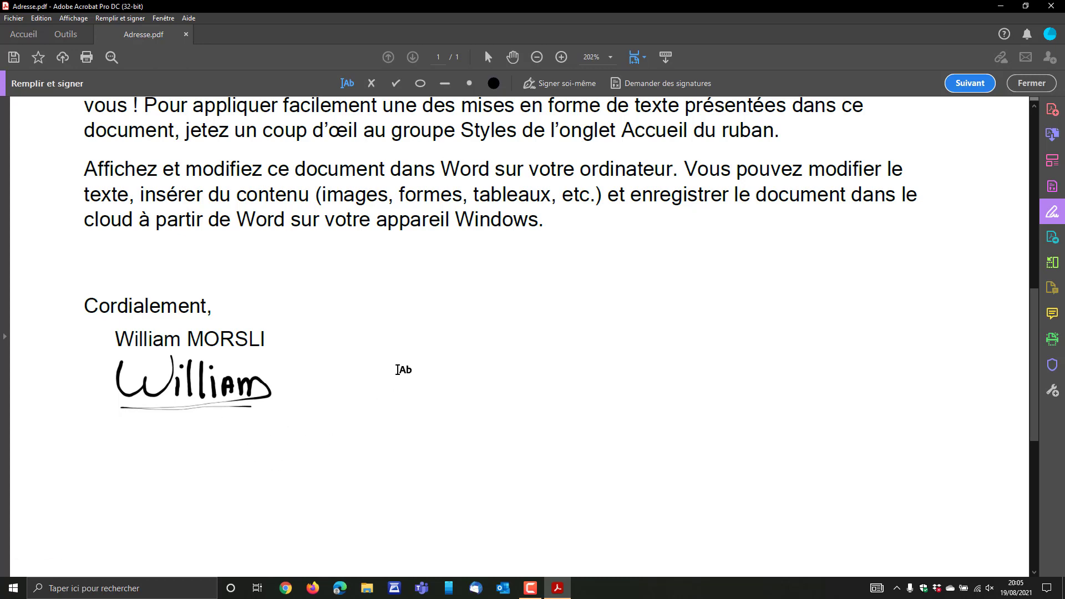
Scroll to the signed closing and set the page zoom to 125%.
scroll(397, 369, down, 1)
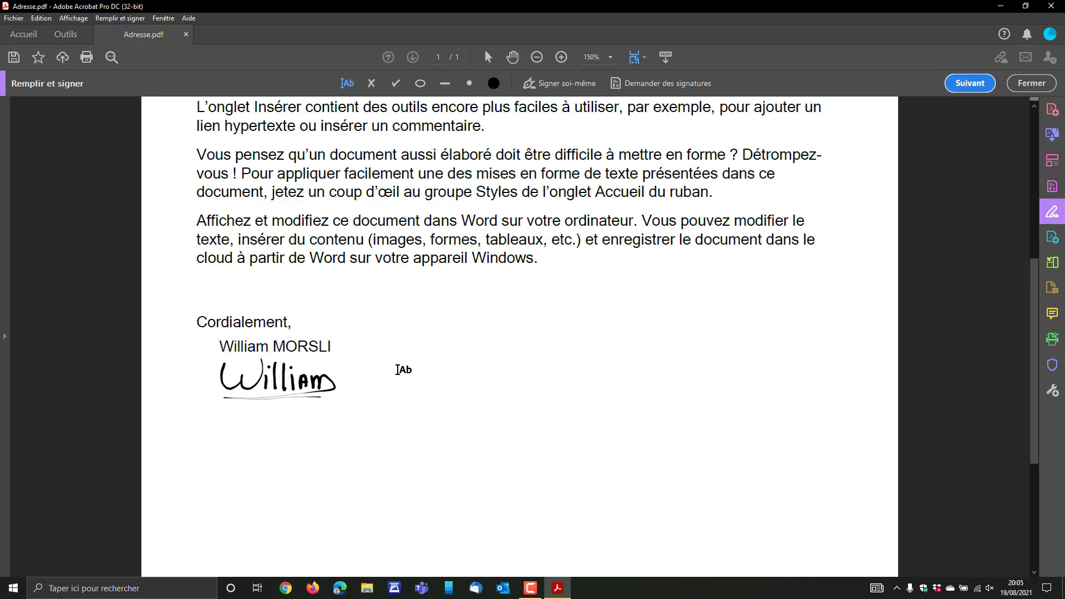
scroll(397, 370, down, 2)
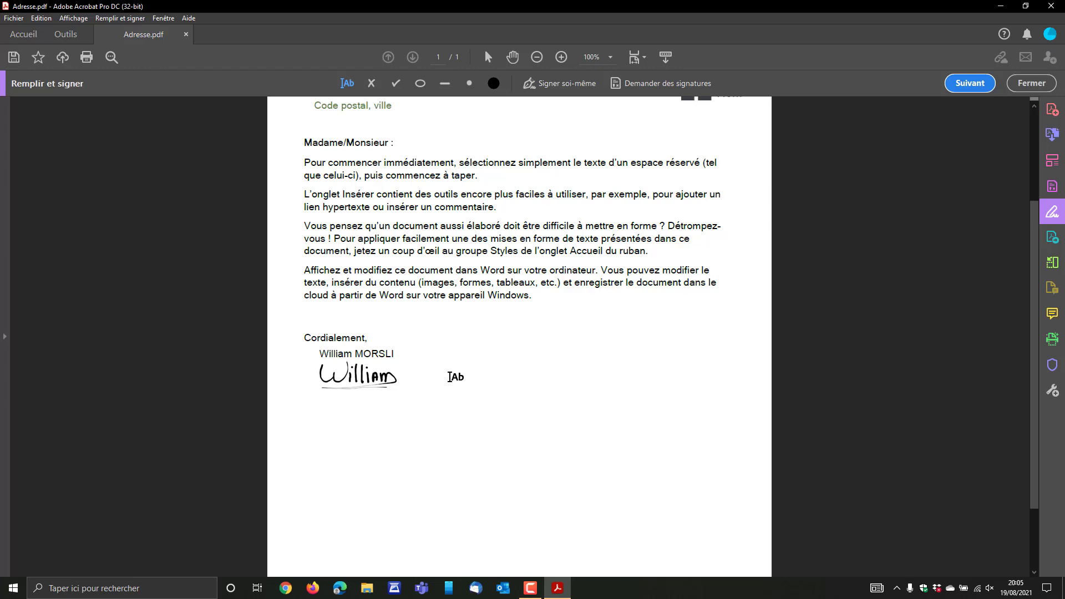
scroll(451, 372, up, 1)
scroll(450, 372, down, 1)
scroll(451, 372, up, 1)
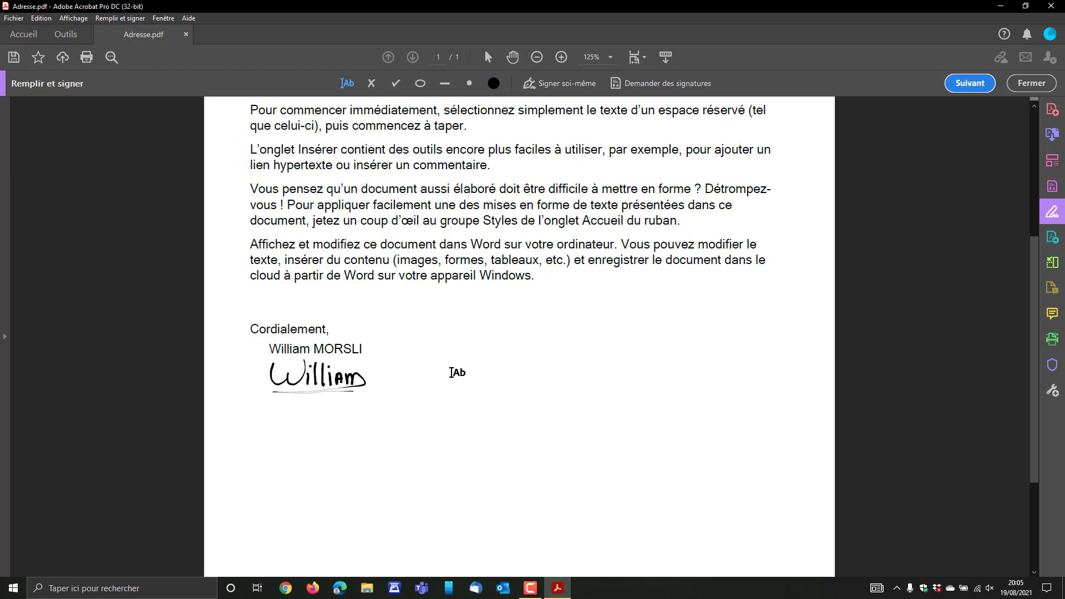
click(610, 57)
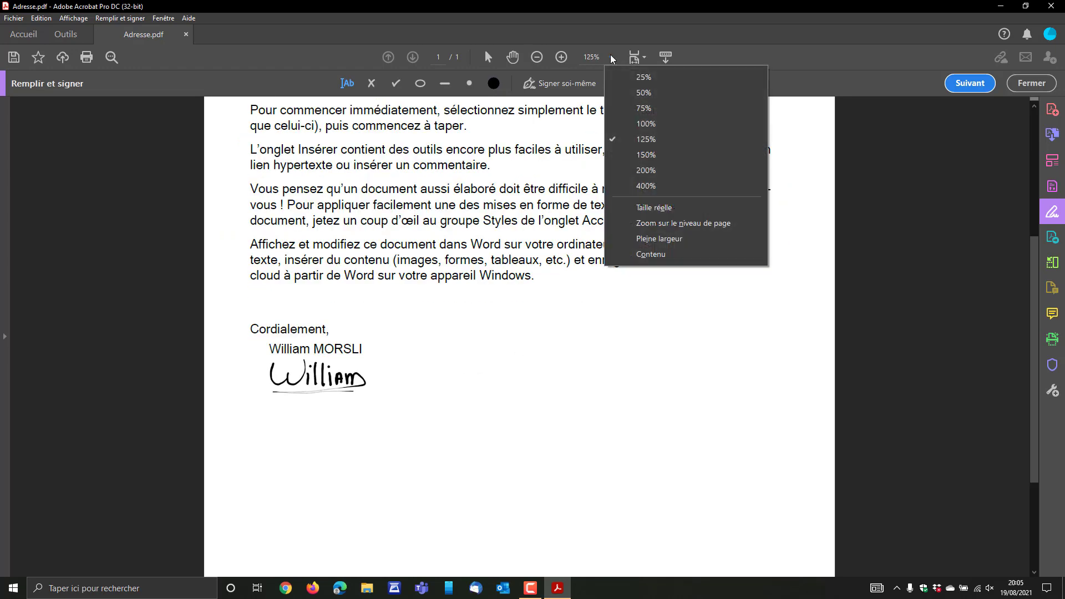
click(646, 155)
click(536, 56)
click(536, 56)
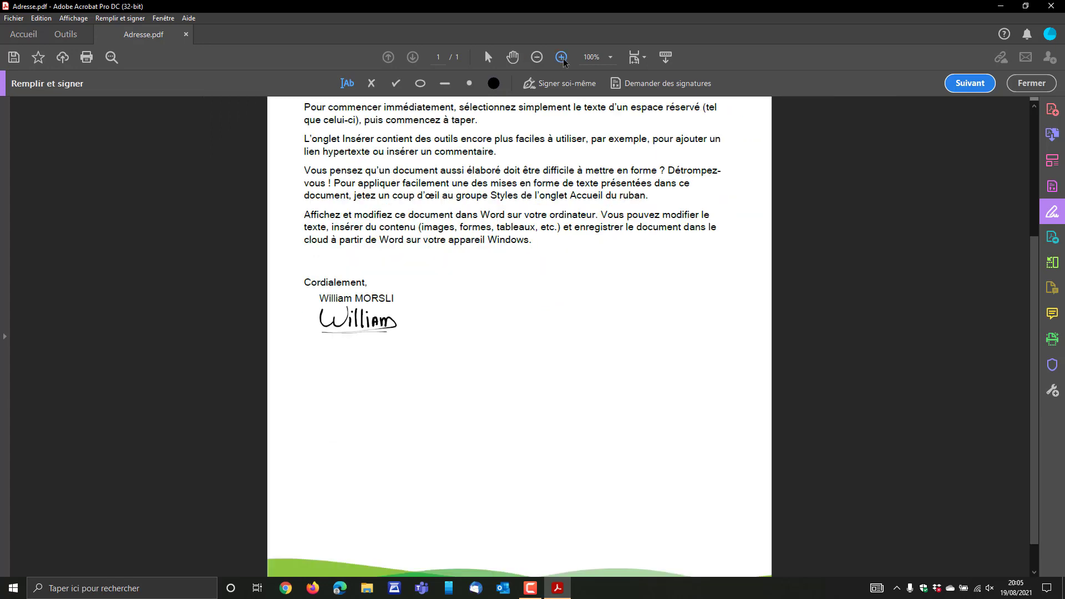
click(561, 57)
click(561, 58)
click(536, 57)
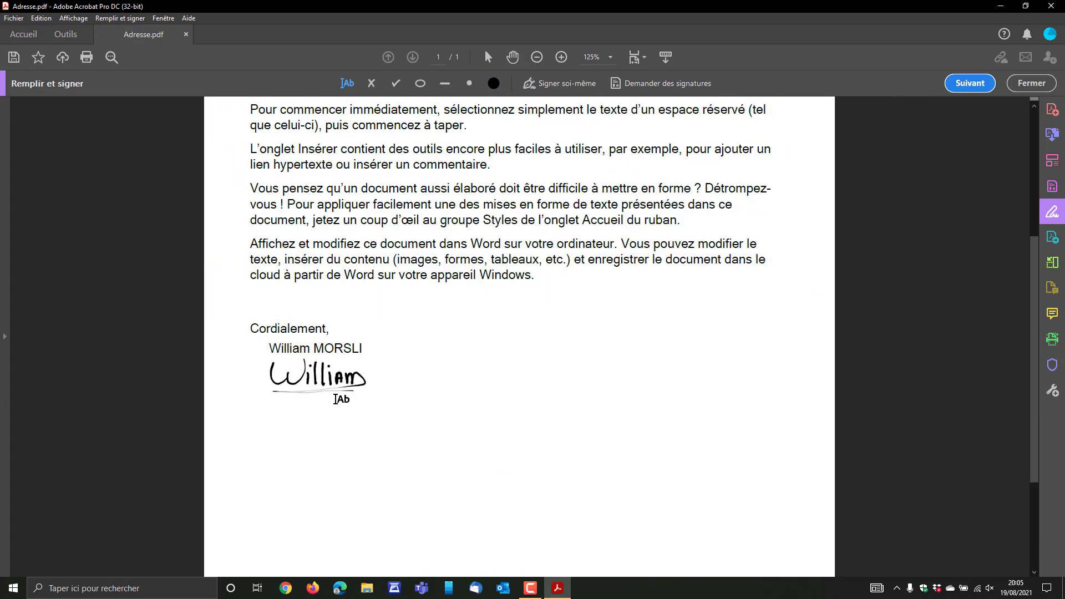